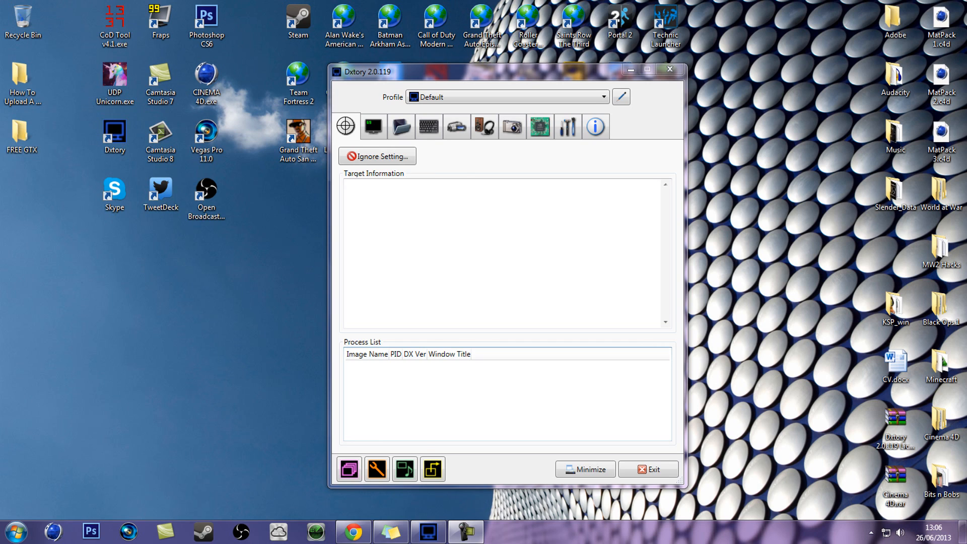
- View the license information, and return to the target and process list page
{"action": "left_click", "coordinate": [596, 126]}
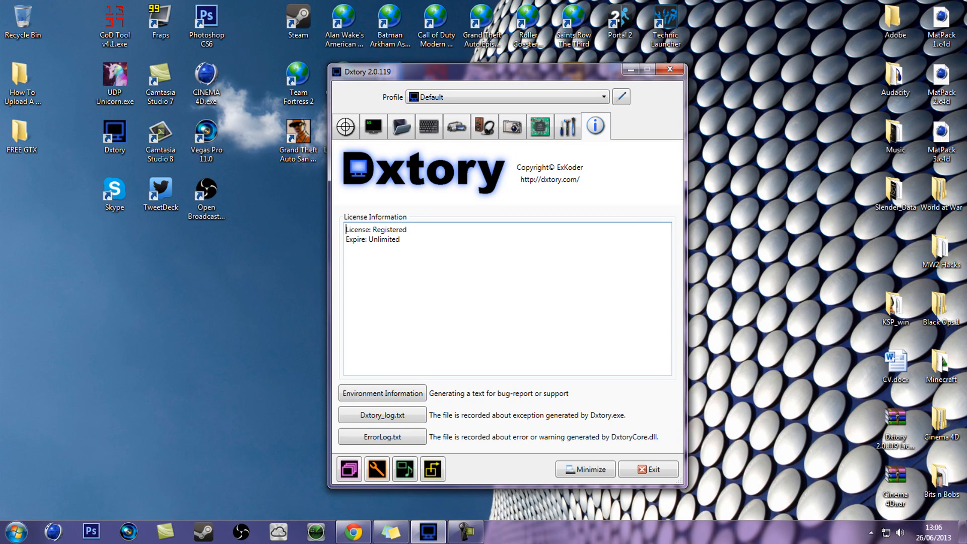
{"action": "double_click", "coordinate": [384, 239]}
{"action": "left_click", "coordinate": [400, 239]}
{"action": "left_click", "coordinate": [345, 126]}
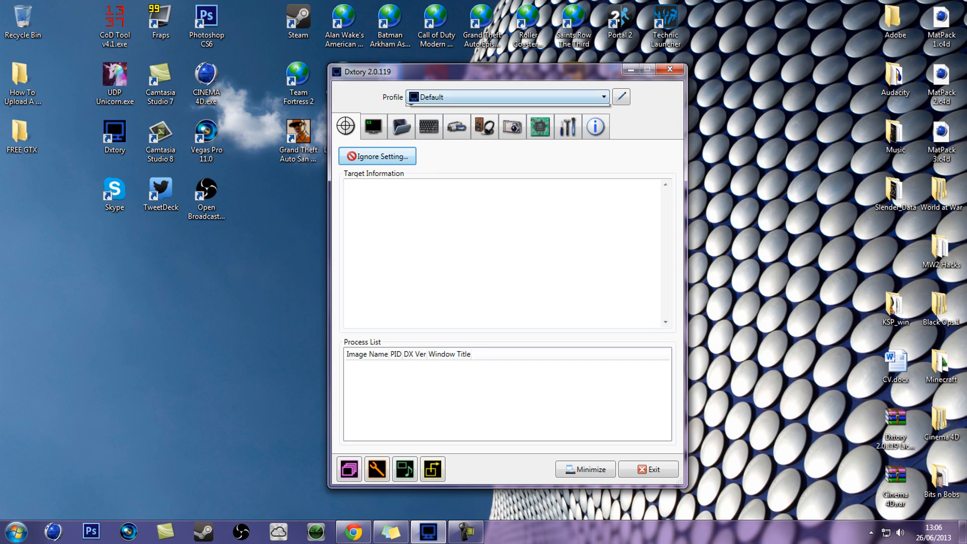
- Switch the profile to Minecraft and back to Default
{"action": "left_click", "coordinate": [432, 97]}
{"action": "left_click", "coordinate": [430, 119]}
{"action": "left_click", "coordinate": [432, 97]}
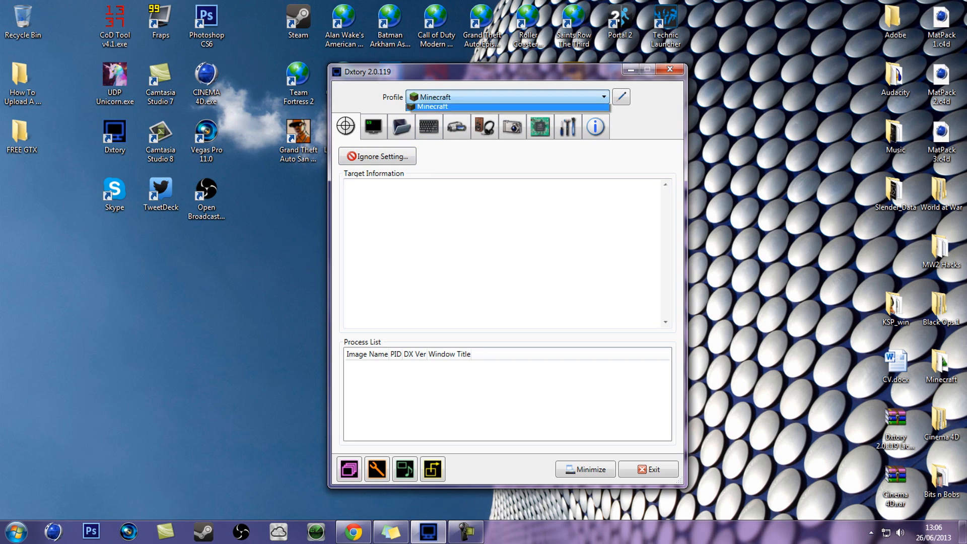
{"action": "left_click", "coordinate": [430, 108]}
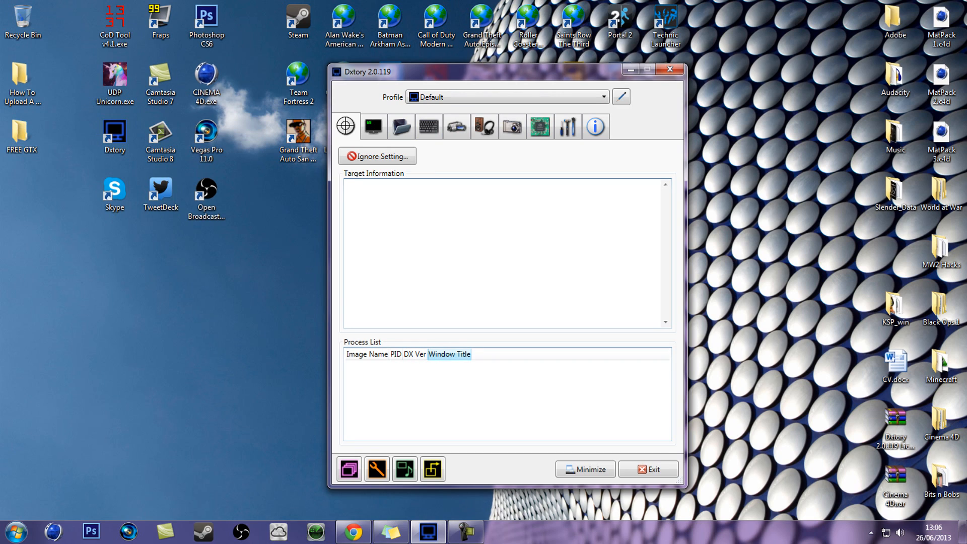
- Widen the PID, DX Ver and Window Title columns of the Process List
{"action": "left_click_drag", "start_coordinate": [471, 354], "coordinate": [518, 355]}
{"action": "left_click_drag", "start_coordinate": [427, 354], "coordinate": [449, 354]}
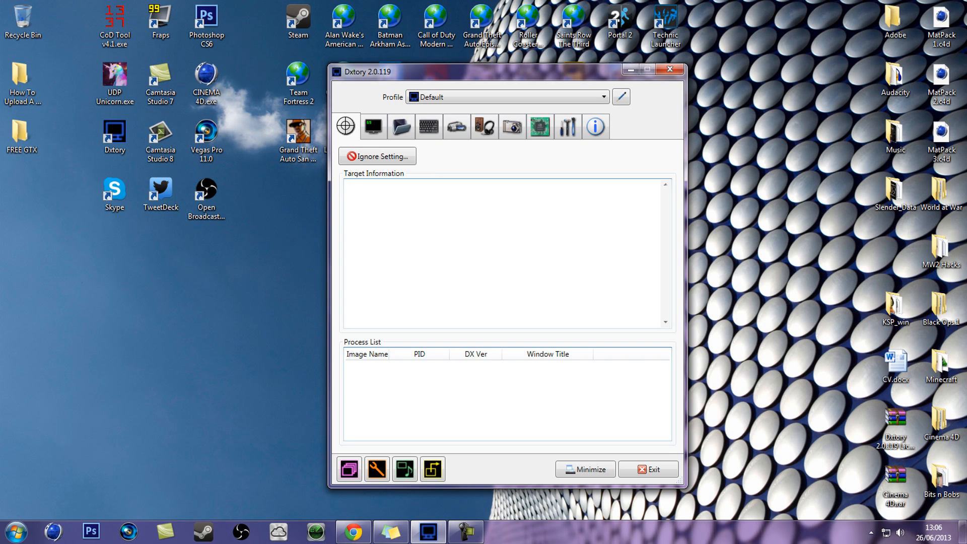
- Try out the Video FPS and Write File FPS options in the overlay settings, and turn them off again
{"action": "left_click", "coordinate": [373, 126]}
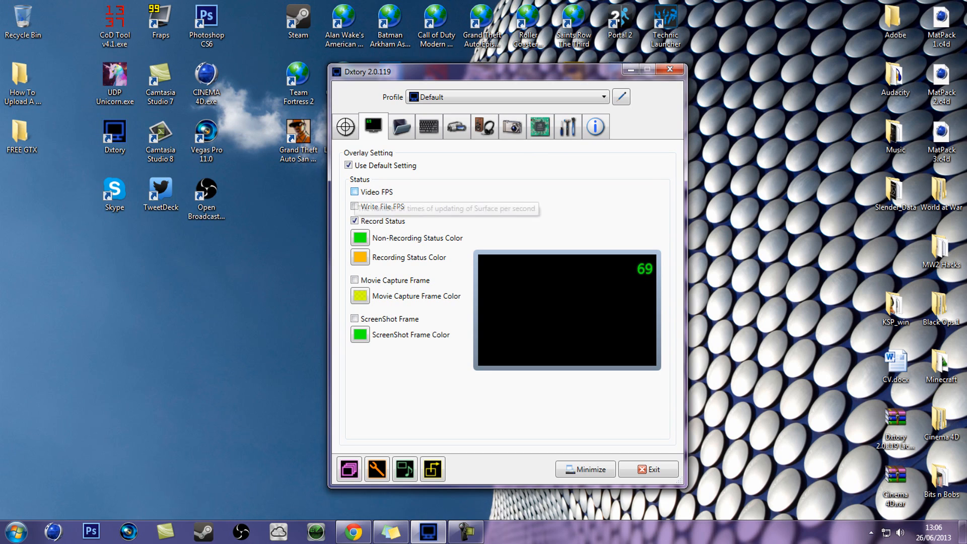
{"action": "left_click", "coordinate": [354, 192]}
{"action": "left_click", "coordinate": [355, 206]}
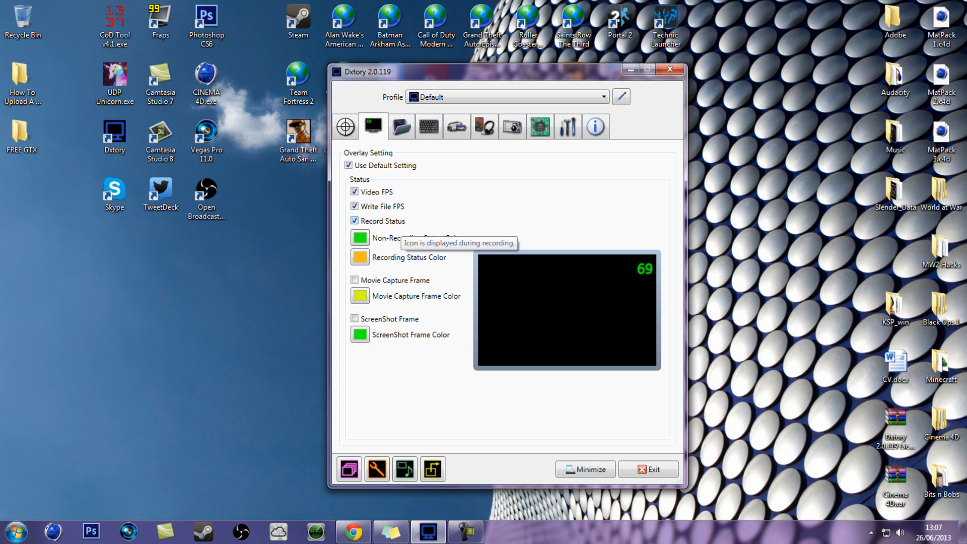
{"action": "left_click", "coordinate": [355, 192]}
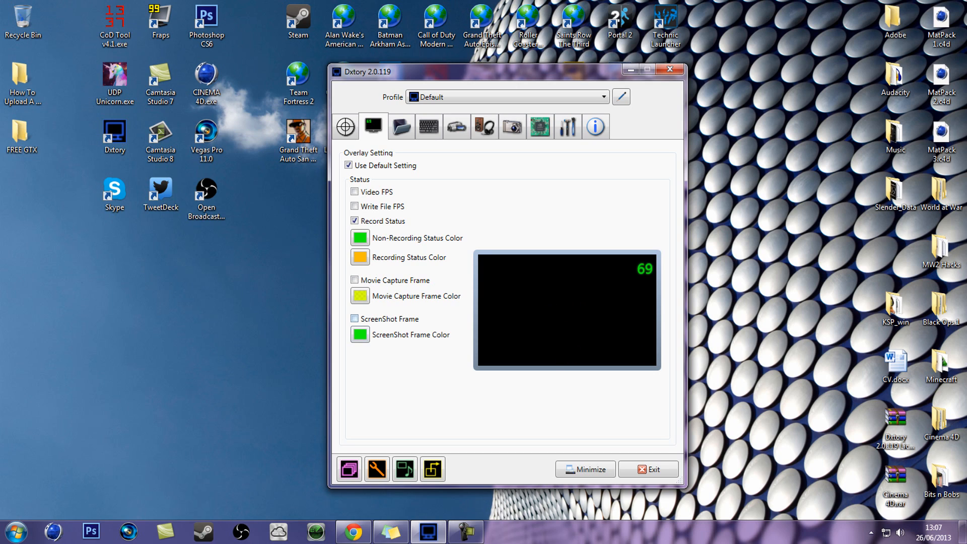
- Lower the green level of the overlay's Recording Status Color slightly
{"action": "left_click", "coordinate": [360, 257]}
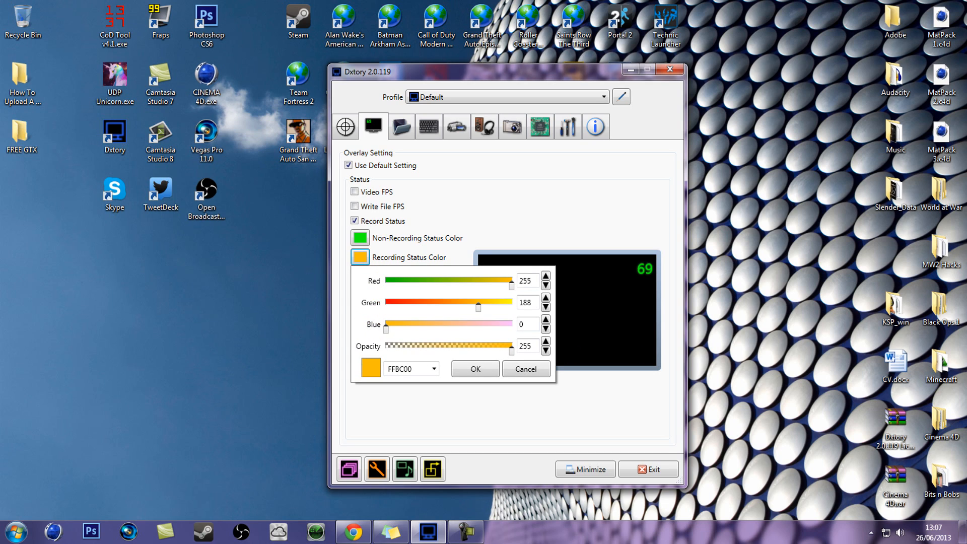
{"action": "mouse_move", "coordinate": [478, 307]}
{"action": "left_mouse_down"}
{"action": "mouse_move", "coordinate": [417, 307]}
{"action": "mouse_move", "coordinate": [467, 307]}
{"action": "left_mouse_up"}
{"action": "left_click", "coordinate": [476, 369]}
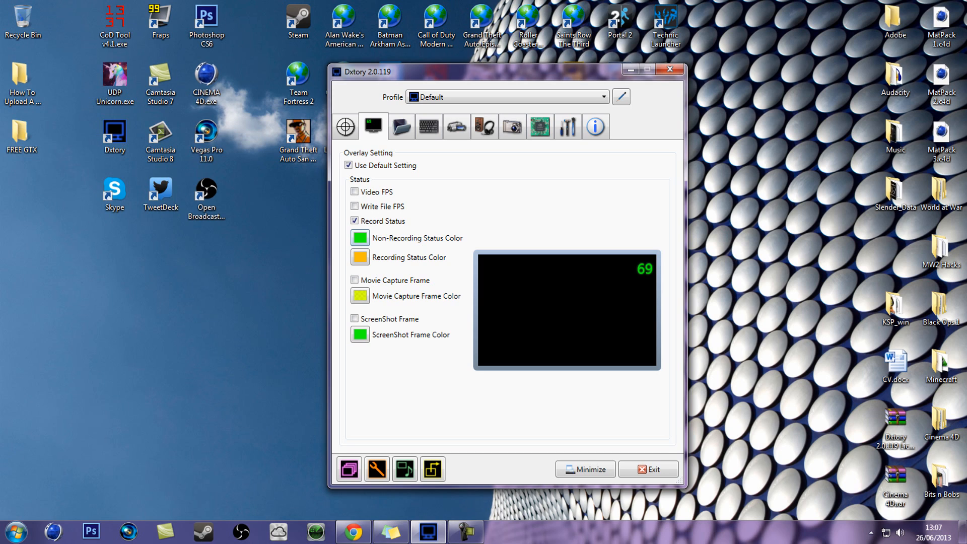
- Open the folder settings, and create a new folder named BLAAHHH on the desktop
{"action": "left_click", "coordinate": [402, 127]}
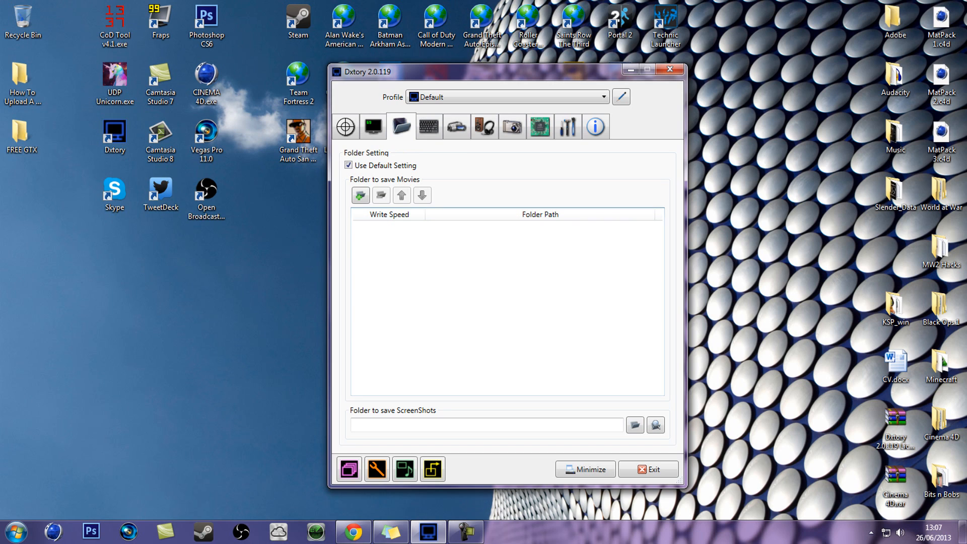
{"action": "left_click", "coordinate": [360, 195]}
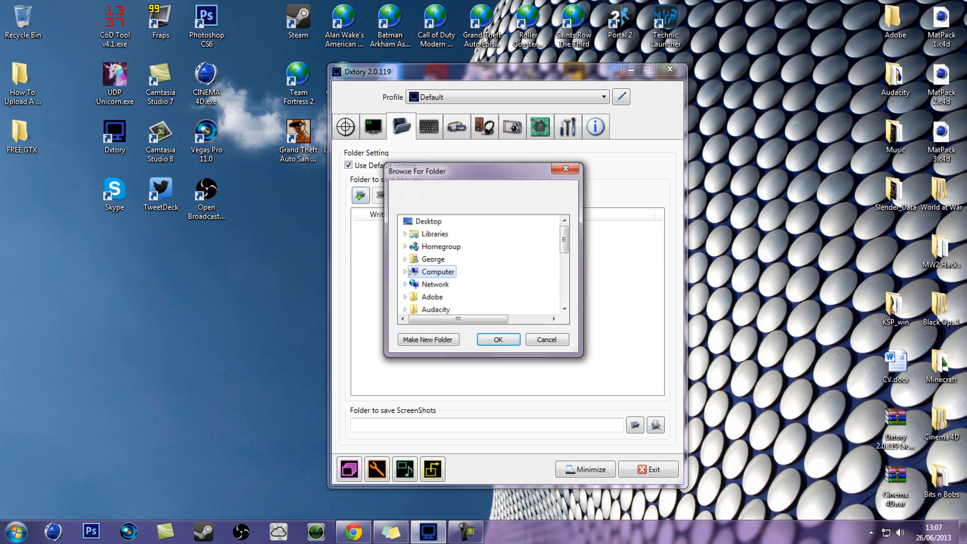
{"action": "left_click", "coordinate": [567, 167]}
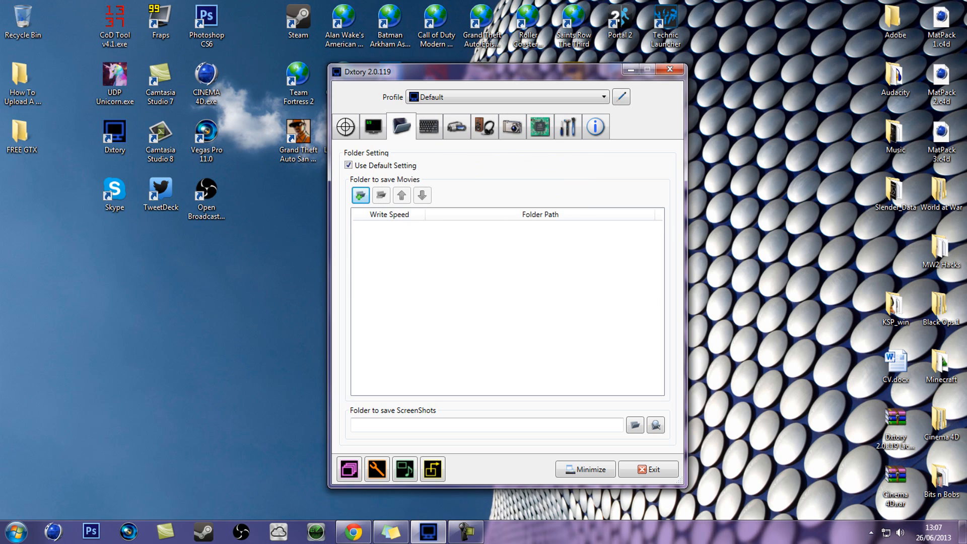
{"action": "right_click", "coordinate": [16, 302]}
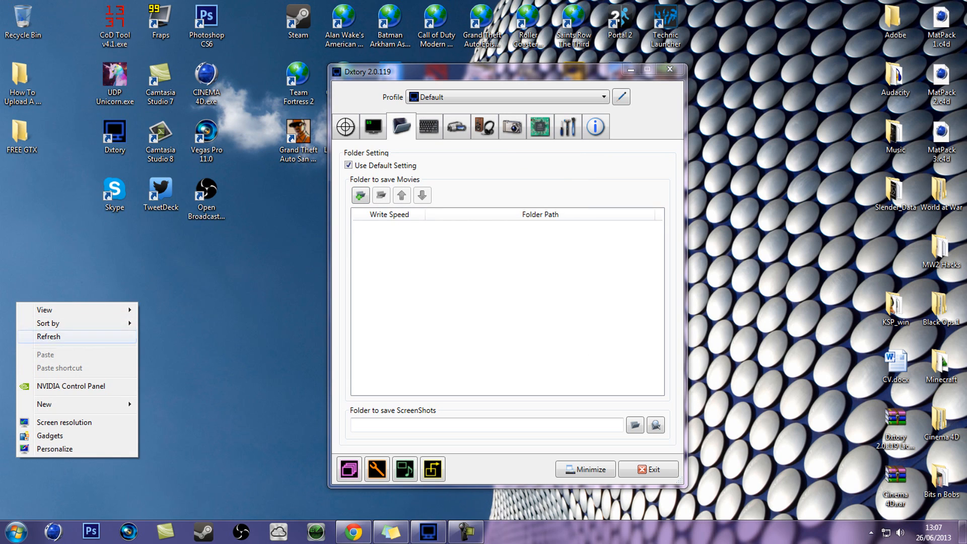
{"action": "mouse_move", "coordinate": [76, 404]}
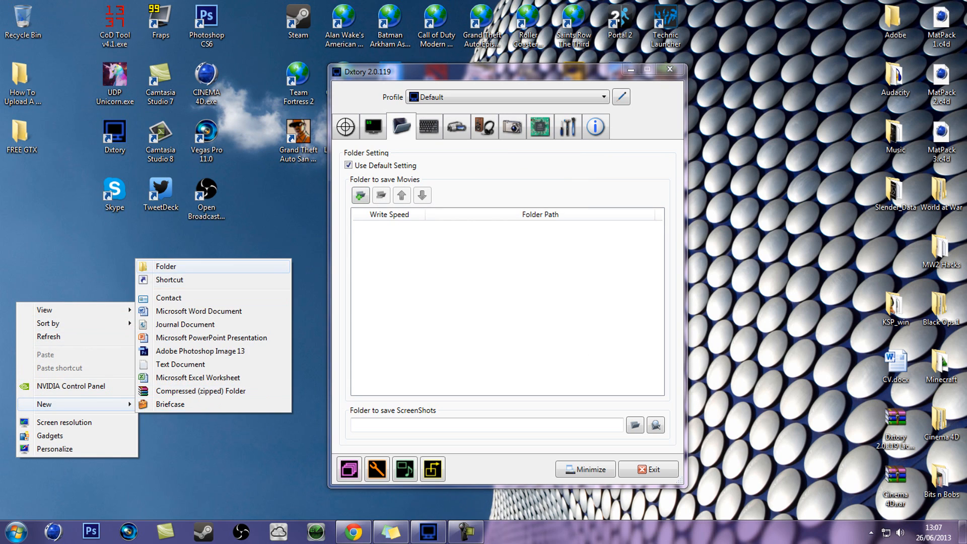
{"action": "left_click", "coordinate": [157, 267]}
{"action": "key", "text": "BackSpace"}
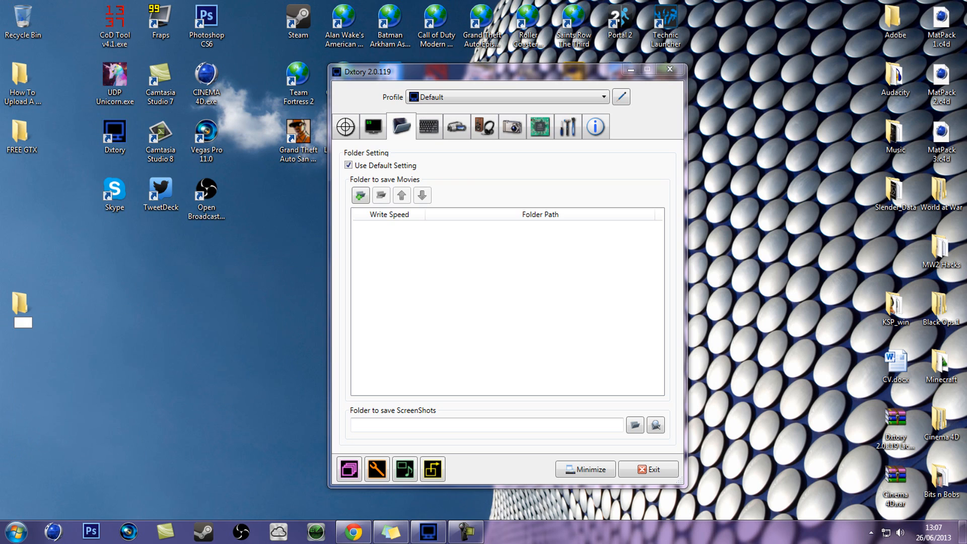
{"action": "type", "text": "BLAAHHH"}
{"action": "key", "text": "Return"}
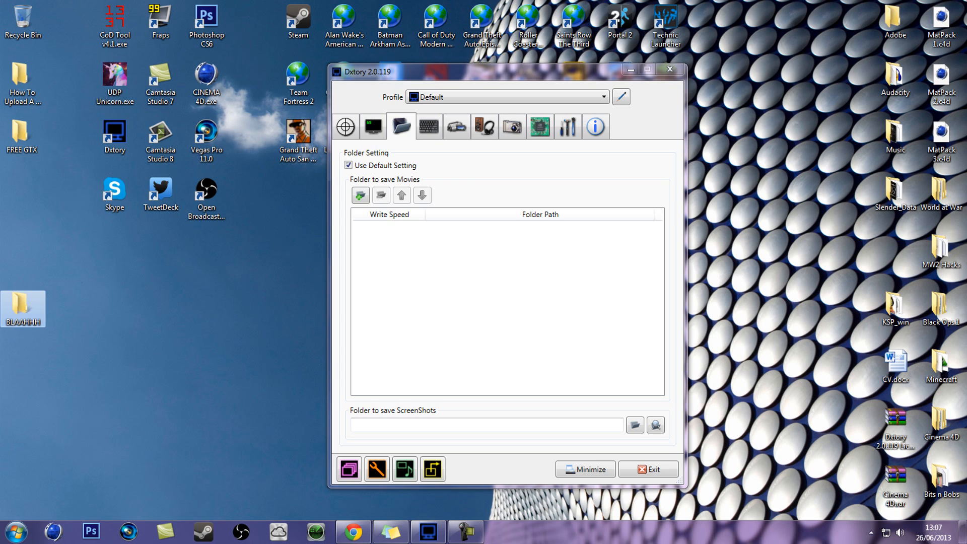
- Add the BLAAHHH folder inside the desktop's Adobe folder as a folder to save movies
{"action": "left_click", "coordinate": [361, 195]}
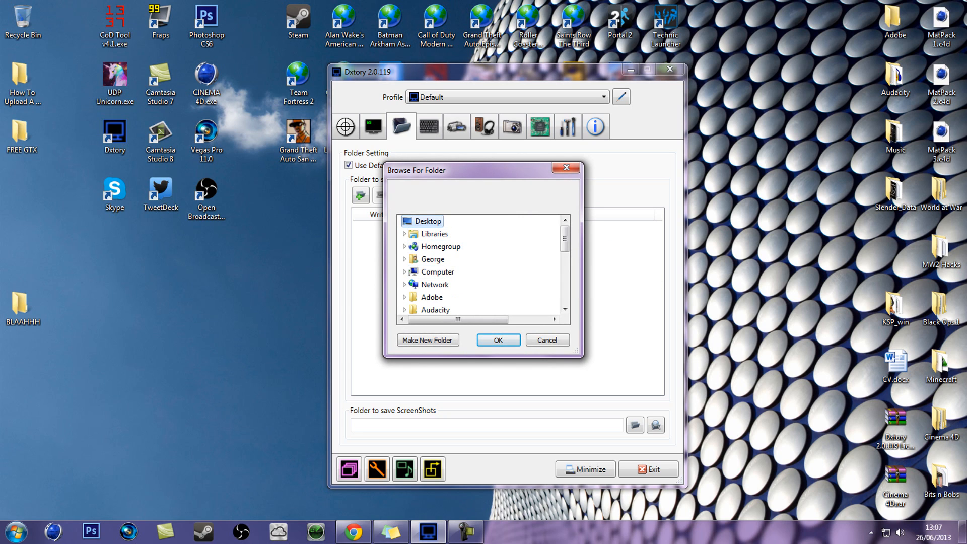
{"action": "left_click", "coordinate": [566, 168]}
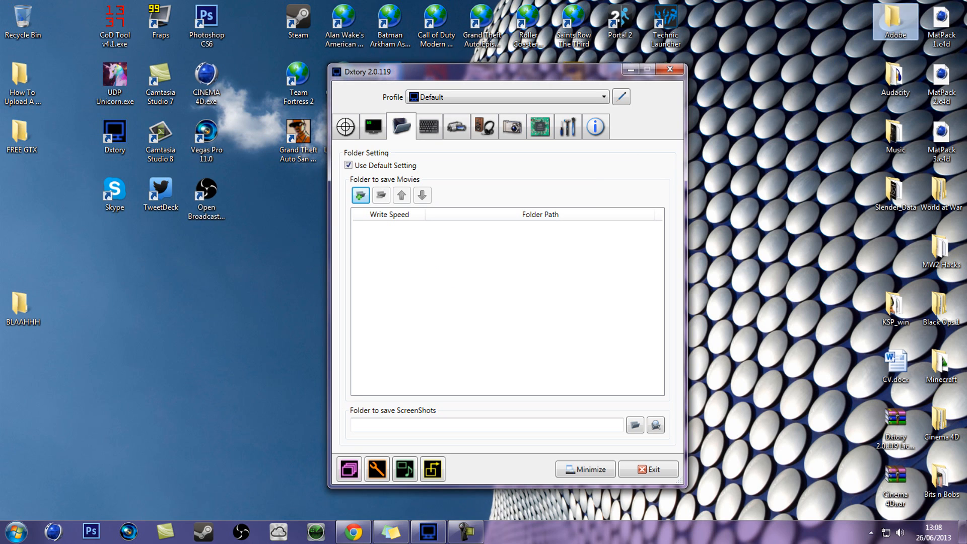
{"action": "left_click", "coordinate": [360, 195]}
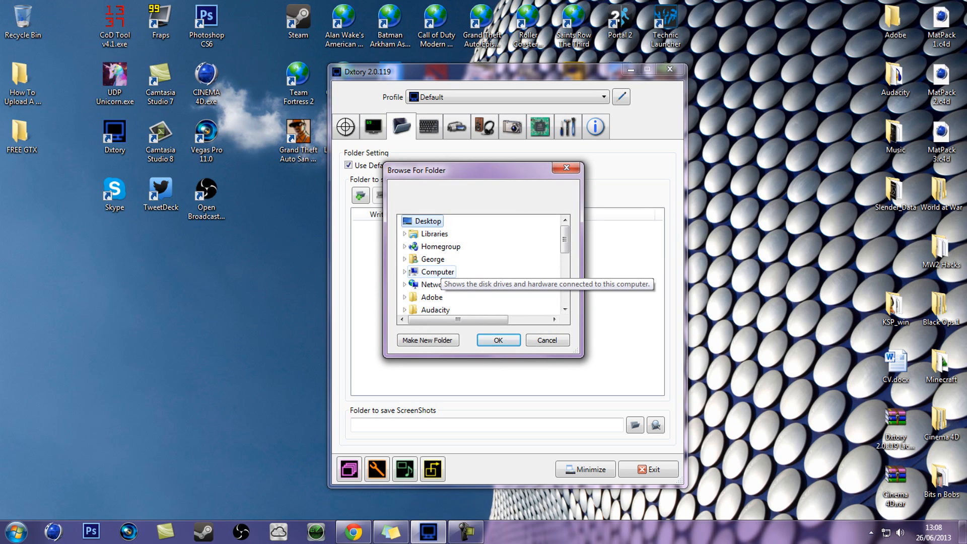
{"action": "left_click", "coordinate": [437, 272]}
{"action": "scroll", "coordinate": [434, 260], "scroll_direction": "down", "scroll_amount": 1}
{"action": "left_click", "coordinate": [432, 247]}
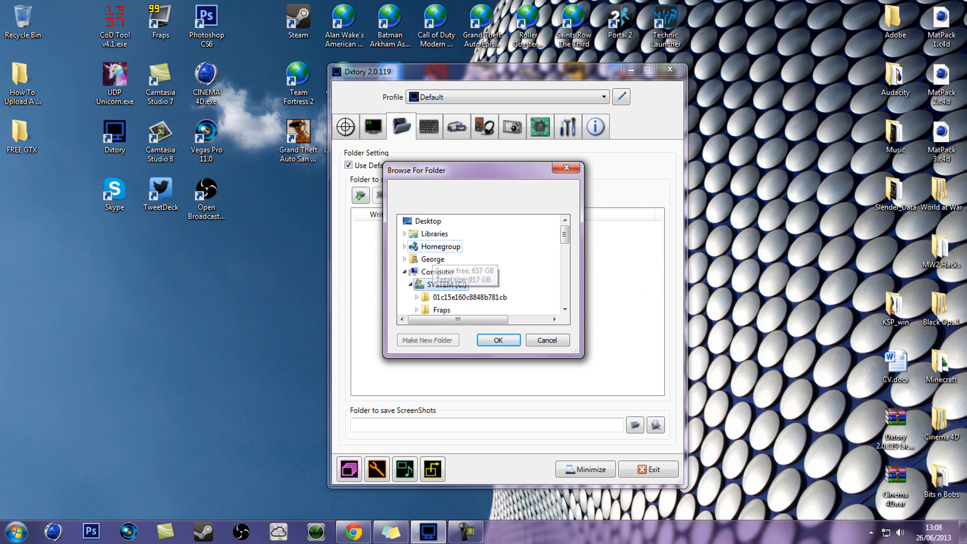
{"action": "scroll", "coordinate": [483, 267], "scroll_direction": "down", "scroll_amount": 4}
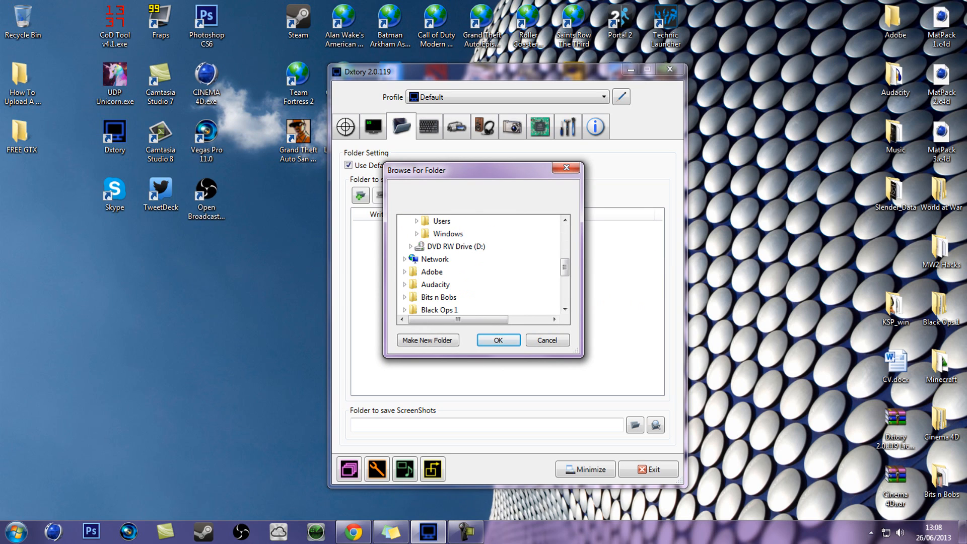
{"action": "scroll", "coordinate": [482, 267], "scroll_direction": "up", "scroll_amount": 1}
{"action": "scroll", "coordinate": [443, 268], "scroll_direction": "down", "scroll_amount": 1}
{"action": "left_click", "coordinate": [432, 271]}
{"action": "scroll", "coordinate": [439, 271], "scroll_direction": "down", "scroll_amount": 2}
{"action": "left_click", "coordinate": [443, 234]}
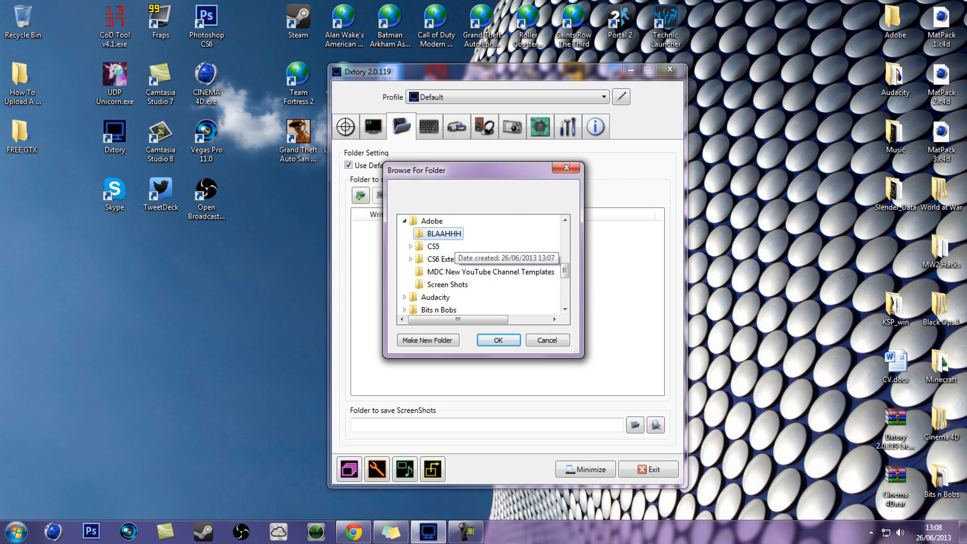
{"action": "left_click", "coordinate": [499, 340]}
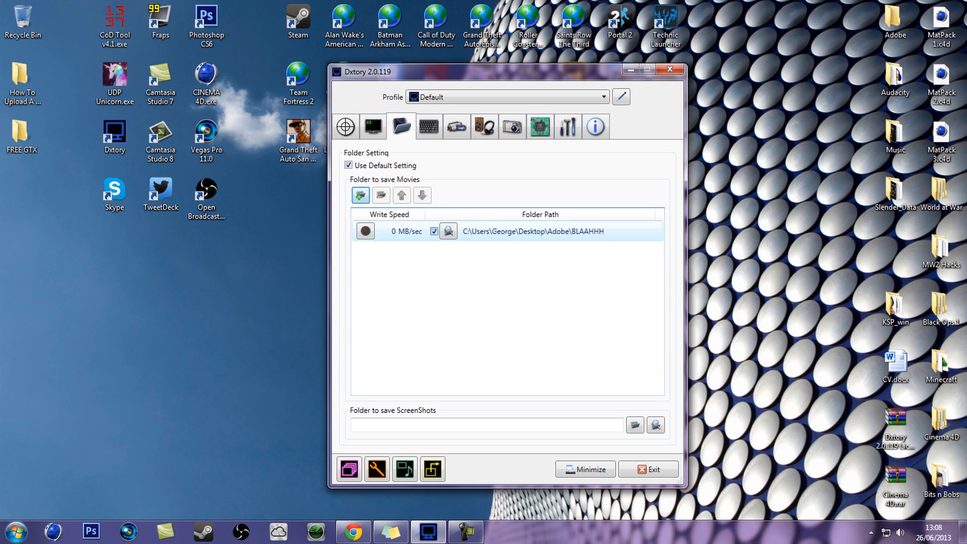
- Try to add the Adobe\BLAAHHH folder to the movie save folders a second time
{"action": "left_click", "coordinate": [434, 231]}
{"action": "left_click", "coordinate": [434, 231]}
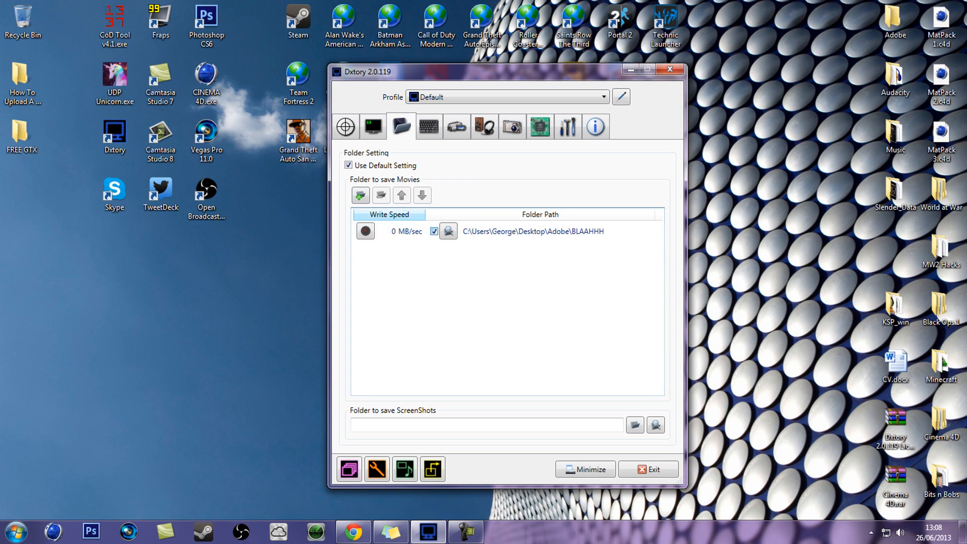
{"action": "left_click", "coordinate": [360, 196]}
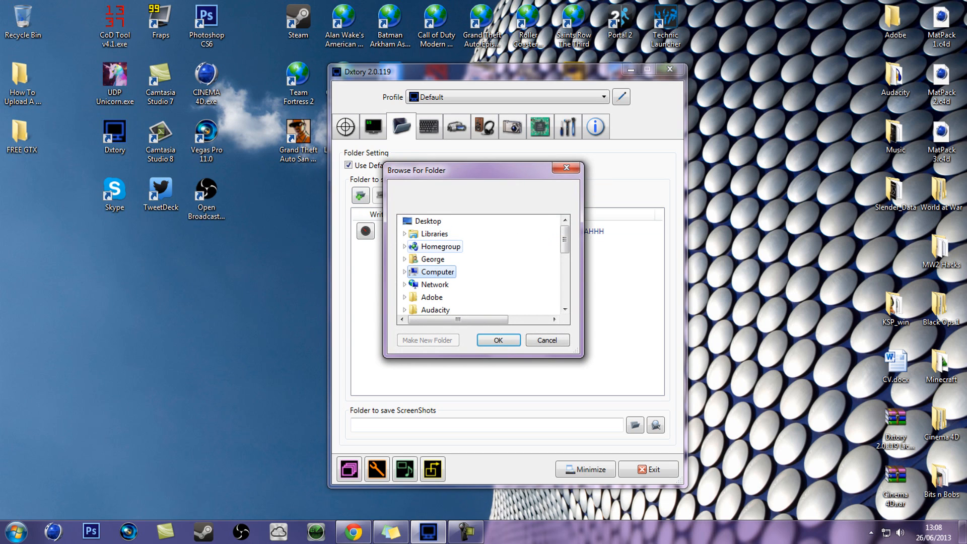
{"action": "scroll", "coordinate": [439, 285], "scroll_direction": "down", "scroll_amount": 3}
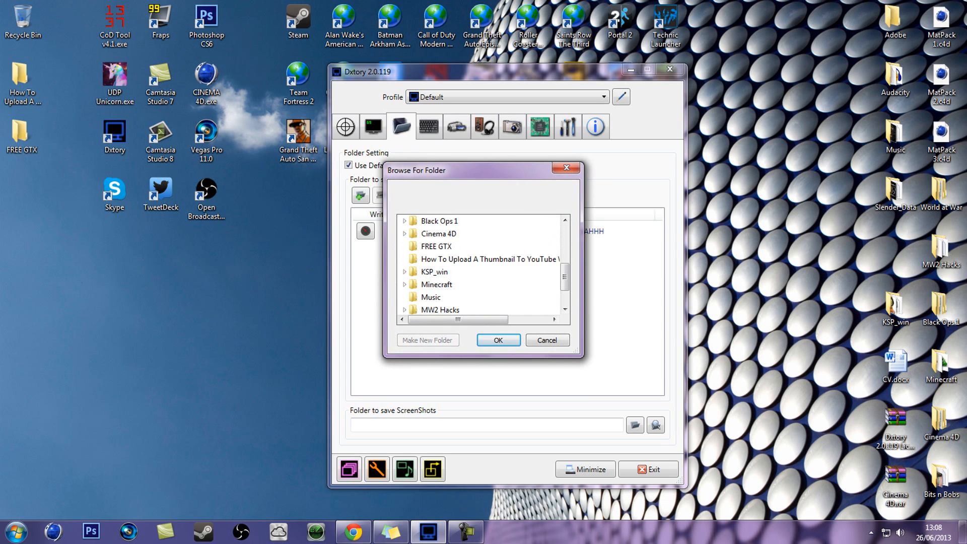
{"action": "scroll", "coordinate": [438, 284], "scroll_direction": "up", "scroll_amount": 3}
{"action": "scroll", "coordinate": [438, 284], "scroll_direction": "down", "scroll_amount": 3}
{"action": "scroll", "coordinate": [438, 285], "scroll_direction": "up", "scroll_amount": 3}
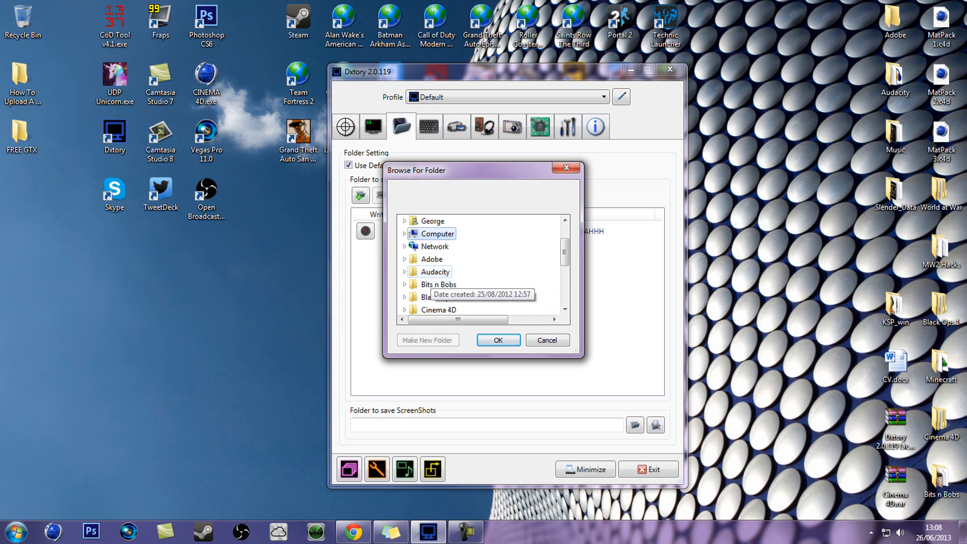
{"action": "scroll", "coordinate": [438, 285], "scroll_direction": "down", "scroll_amount": 3}
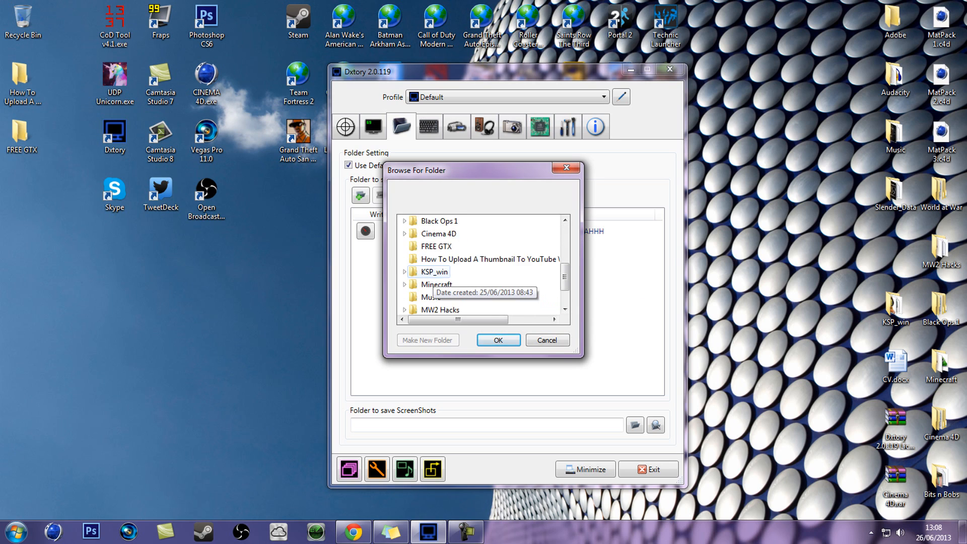
{"action": "scroll", "coordinate": [438, 284], "scroll_direction": "up", "scroll_amount": 3}
{"action": "double_click", "coordinate": [432, 297]}
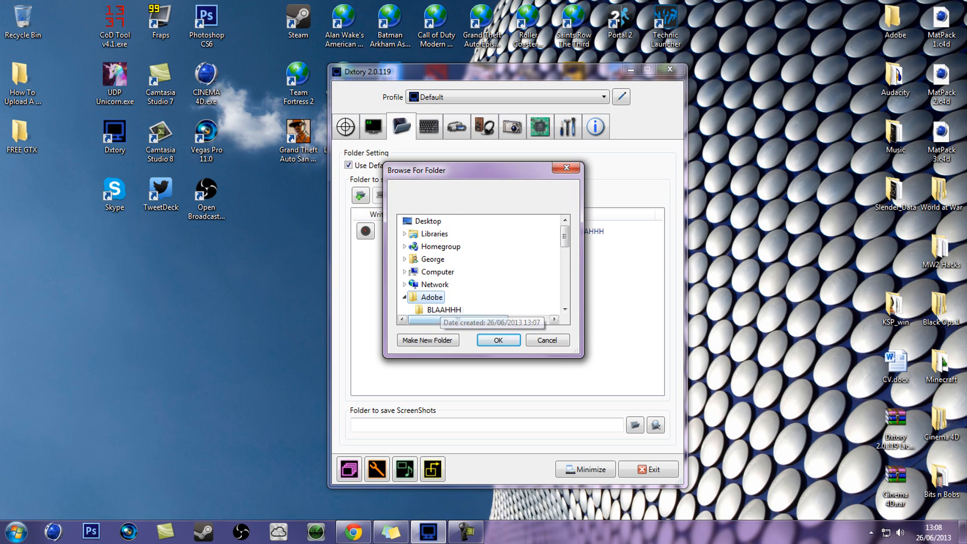
{"action": "left_click", "coordinate": [444, 309]}
{"action": "key", "text": "Return"}
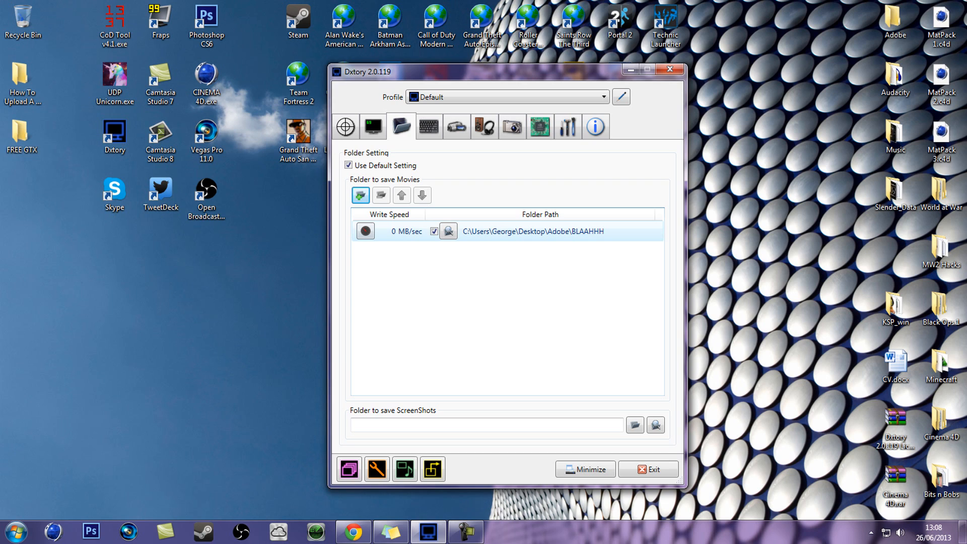
- Run a 1000 MB write-speed benchmark on the BLAAHHH movie folder and accept its result
{"action": "left_click", "coordinate": [366, 231]}
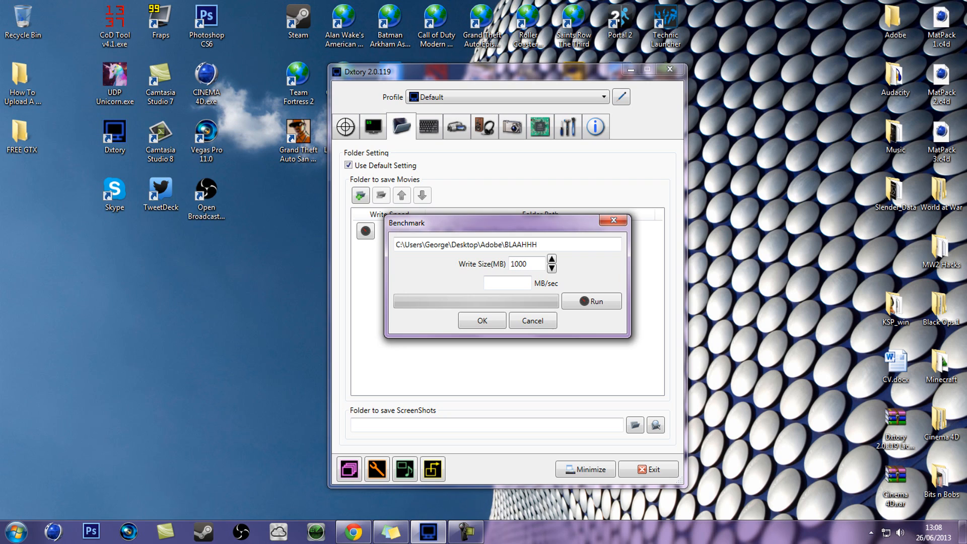
{"action": "left_click", "coordinate": [592, 301]}
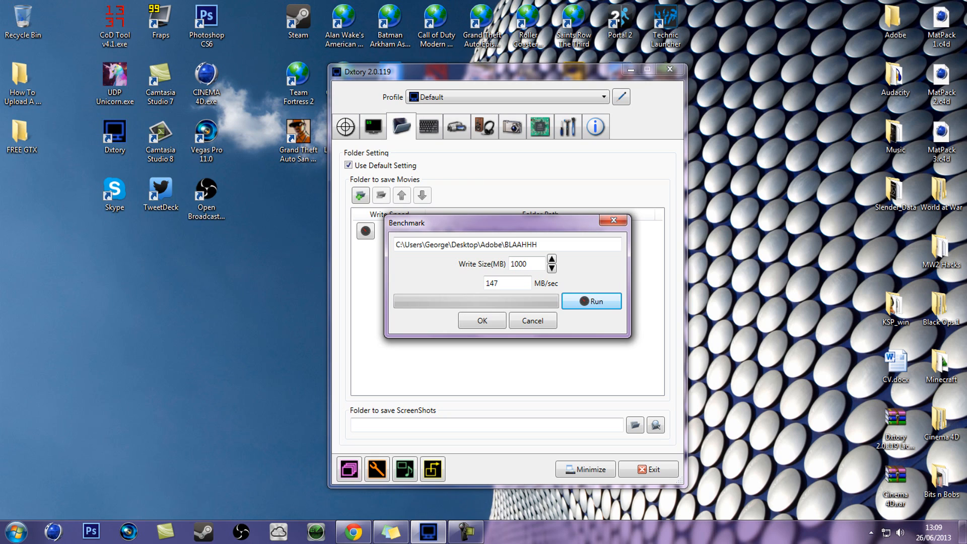
{"action": "left_click", "coordinate": [482, 321]}
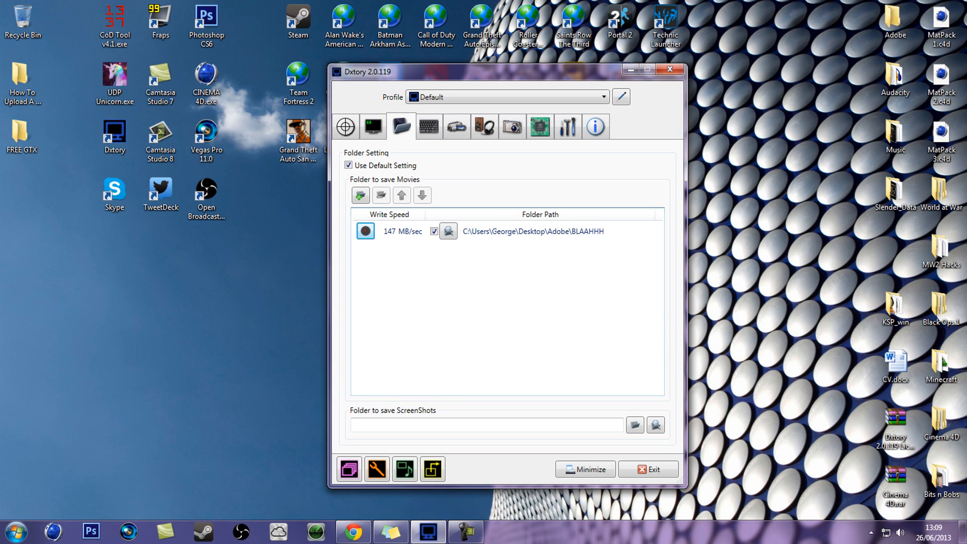
- Open the hotkey settings and set the Start/Stop Movie Capture hotkey to F12
{"action": "left_click", "coordinate": [429, 126]}
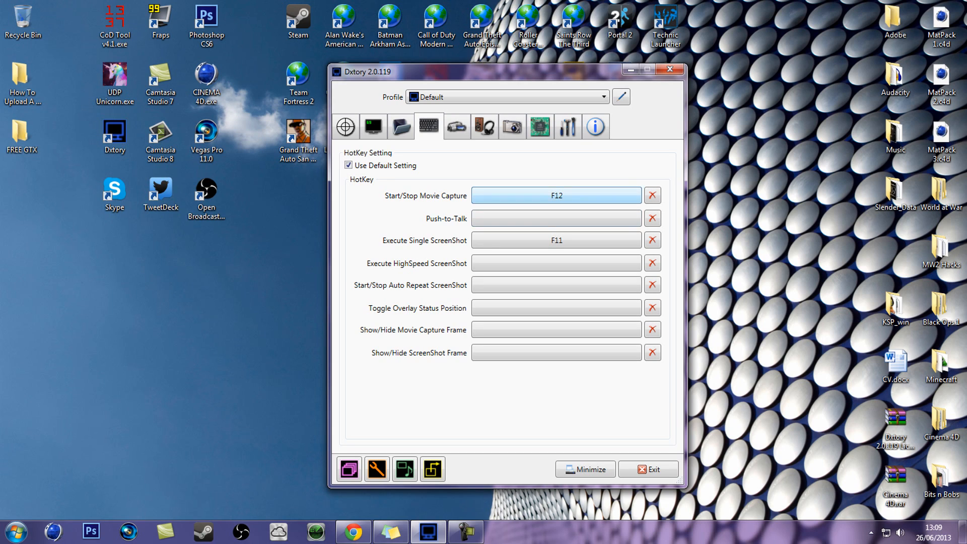
{"action": "left_click", "coordinate": [551, 195]}
{"action": "left_click", "coordinate": [552, 195]}
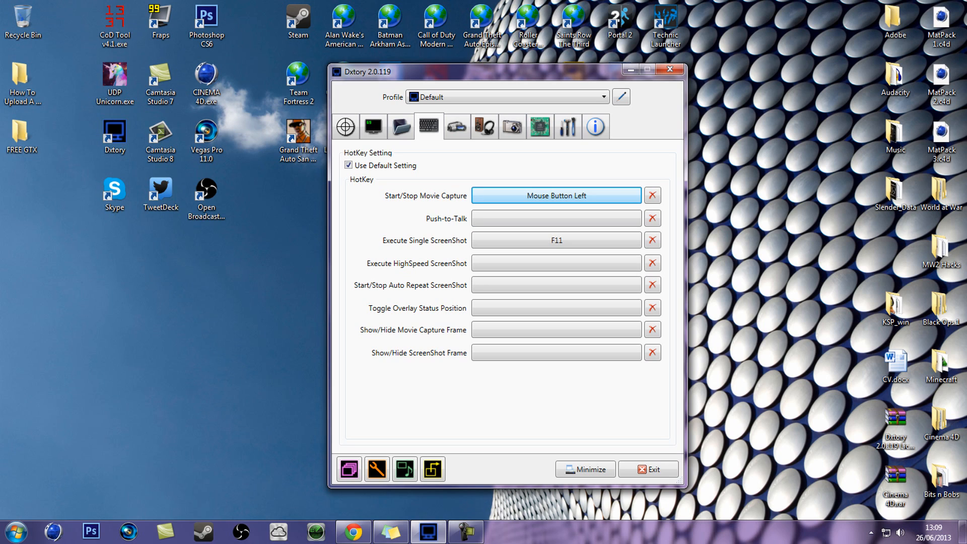
{"action": "key", "text": "F6"}
{"action": "left_click", "coordinate": [551, 196]}
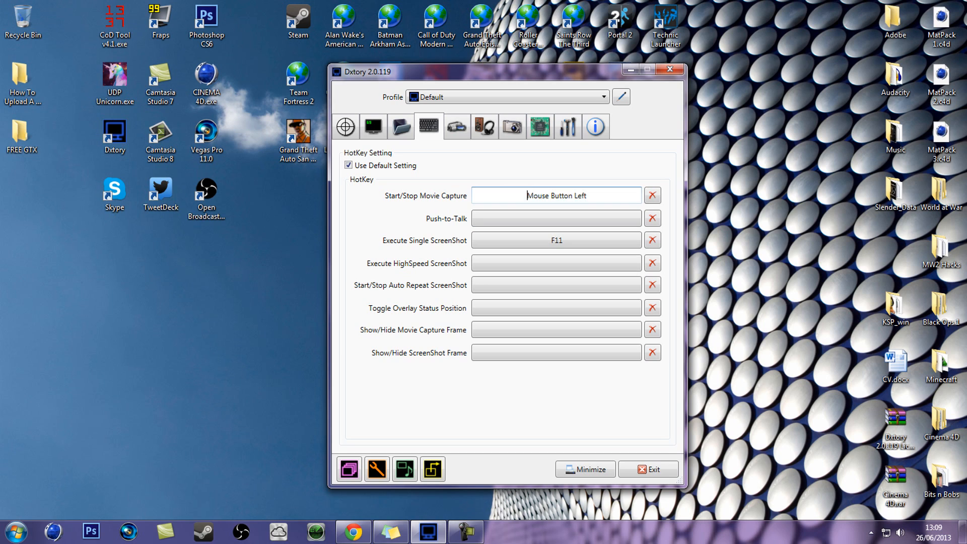
{"action": "key", "text": "F6"}
{"action": "key", "text": "F12"}
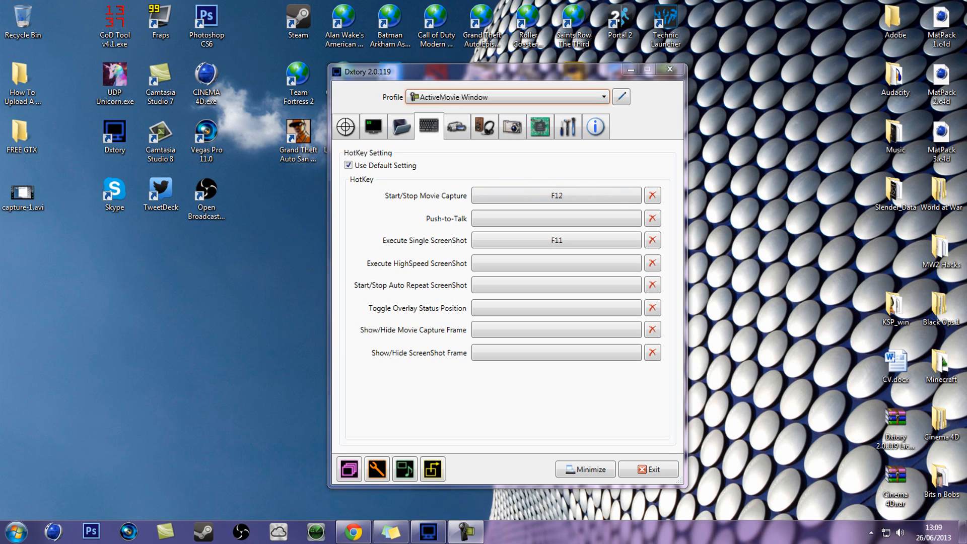
- Try to reassign the Start/Stop Movie Capture hotkey to F11, and dismiss the resulting message
{"action": "left_click", "coordinate": [556, 196]}
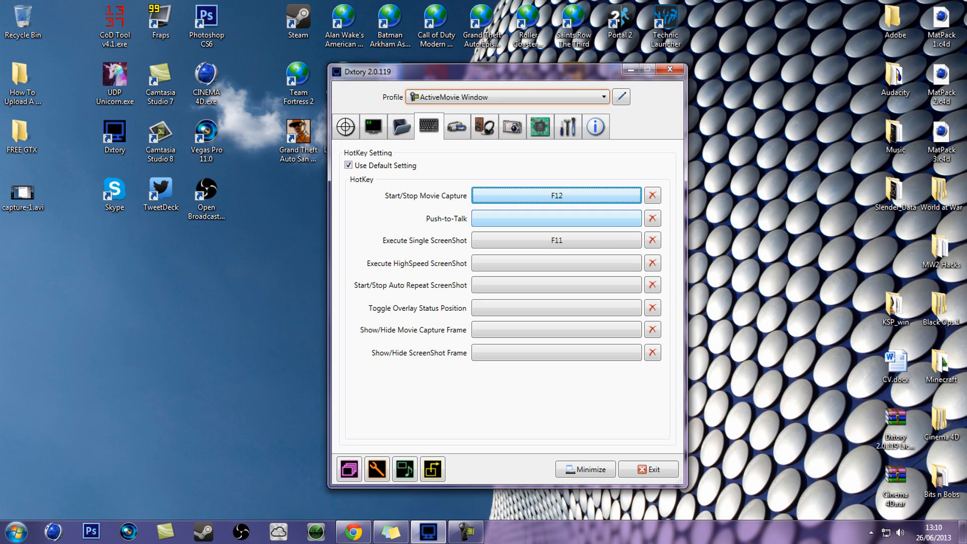
{"action": "key", "text": "F11"}
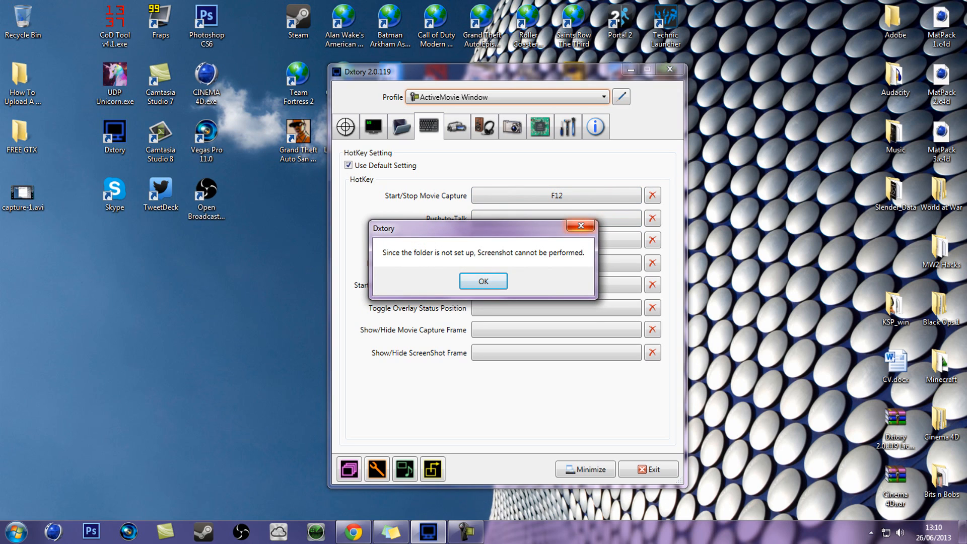
{"action": "key", "text": "Return"}
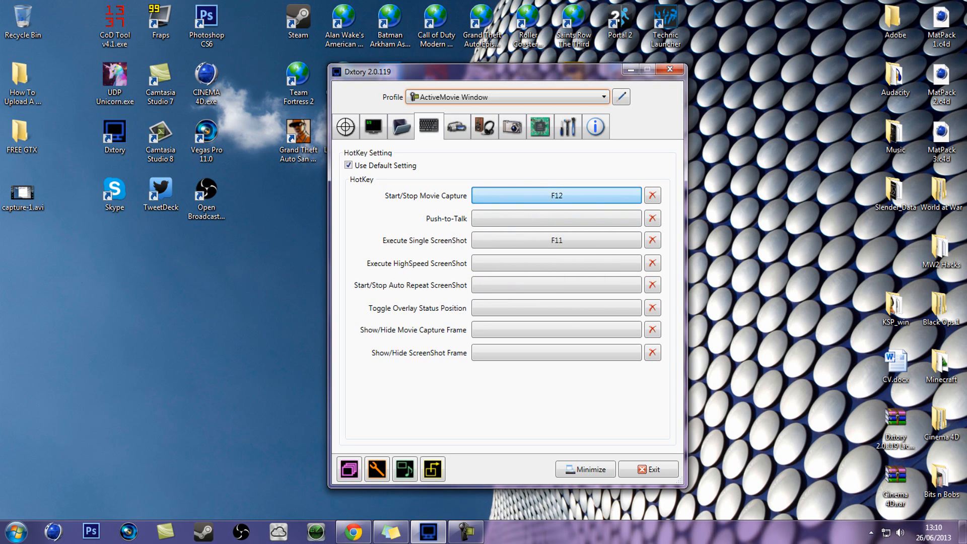
- Assign Mouse Button Left as the hotkey for movie capture, Push-to-Talk, HighSpeed ScreenShot and Auto Repeat ScreenShot
{"action": "double_click", "coordinate": [556, 195]}
{"action": "left_click", "coordinate": [556, 218]}
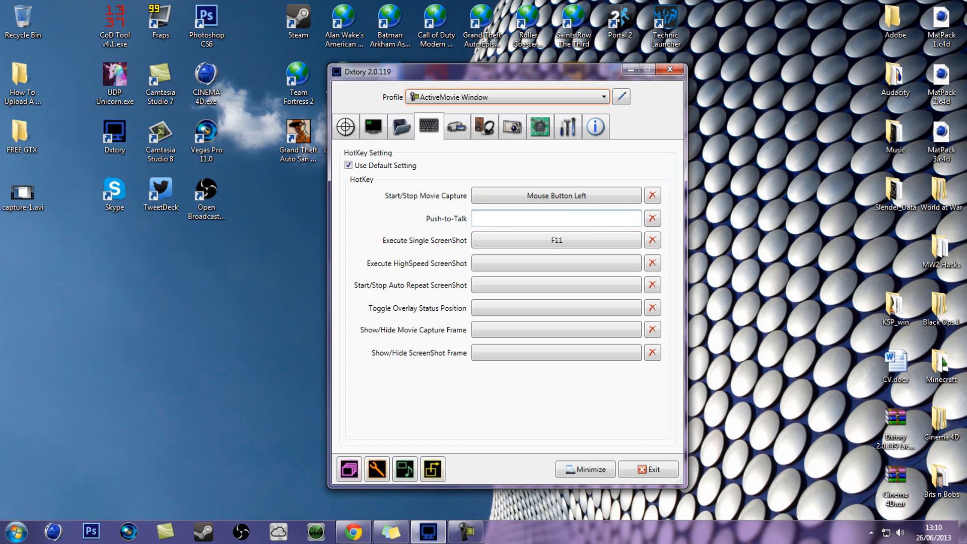
{"action": "left_click", "coordinate": [556, 218]}
{"action": "double_click", "coordinate": [556, 263]}
{"action": "double_click", "coordinate": [556, 285]}
{"action": "left_click", "coordinate": [556, 308]}
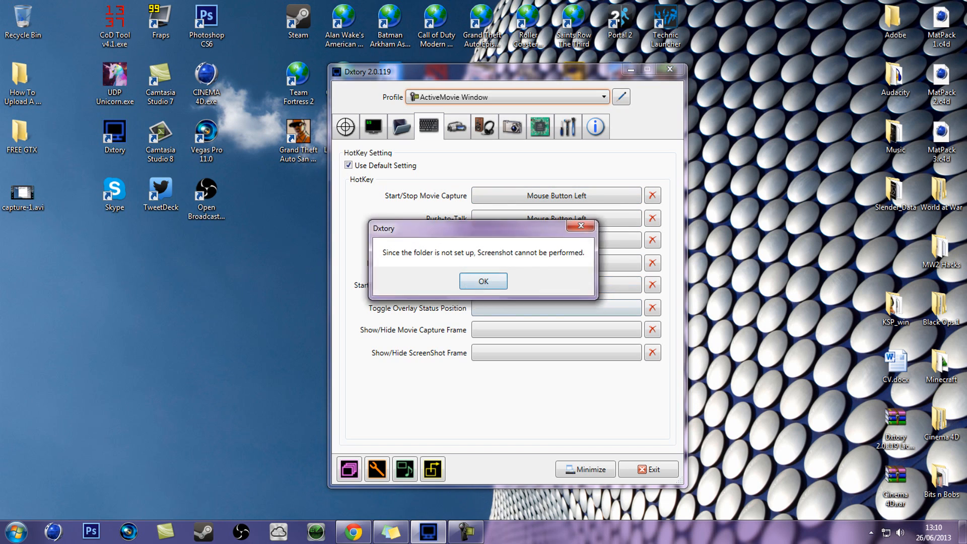
- Dismiss the screenshot folder messages and try to clear the Start/Stop Auto Repeat ScreenShot hotkey
{"action": "left_click", "coordinate": [483, 281]}
{"action": "left_click", "coordinate": [483, 282]}
{"action": "left_click", "coordinate": [581, 226]}
{"action": "left_click", "coordinate": [483, 282]}
{"action": "left_click", "coordinate": [484, 281]}
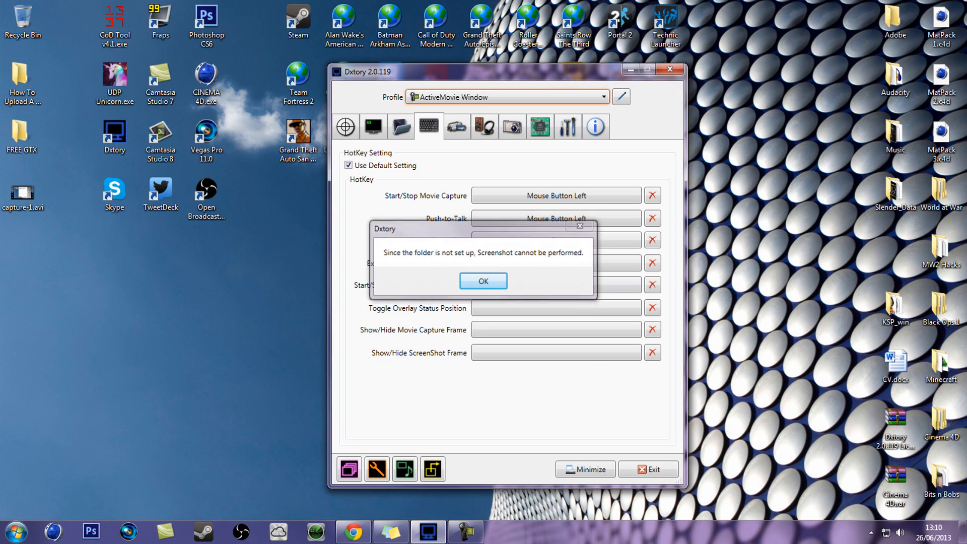
{"action": "left_click", "coordinate": [580, 226]}
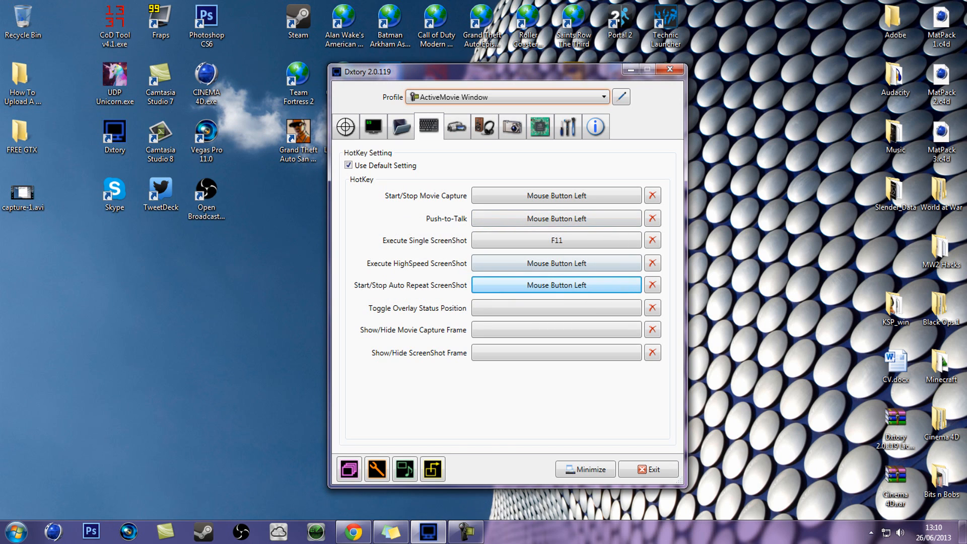
{"action": "left_click", "coordinate": [653, 285]}
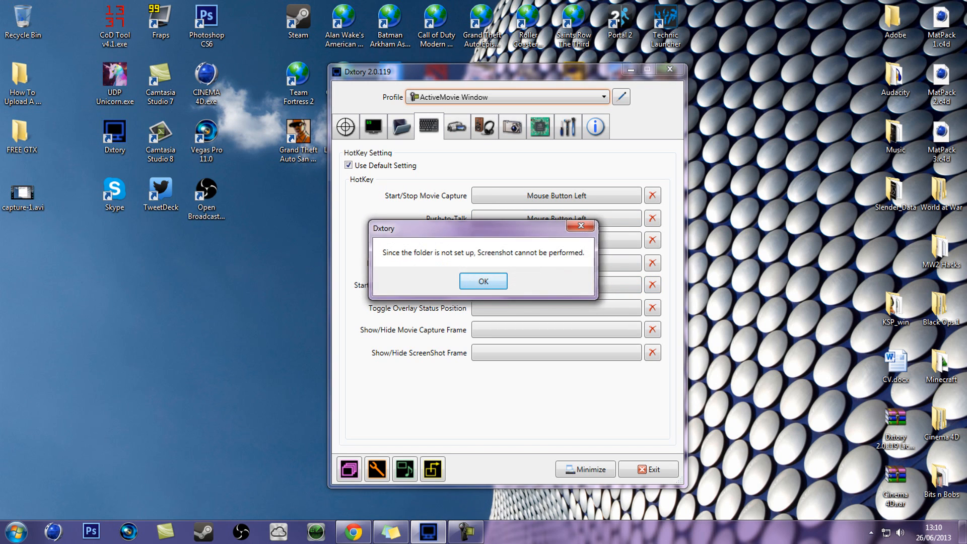
{"action": "left_click", "coordinate": [484, 281]}
{"action": "left_click", "coordinate": [483, 281]}
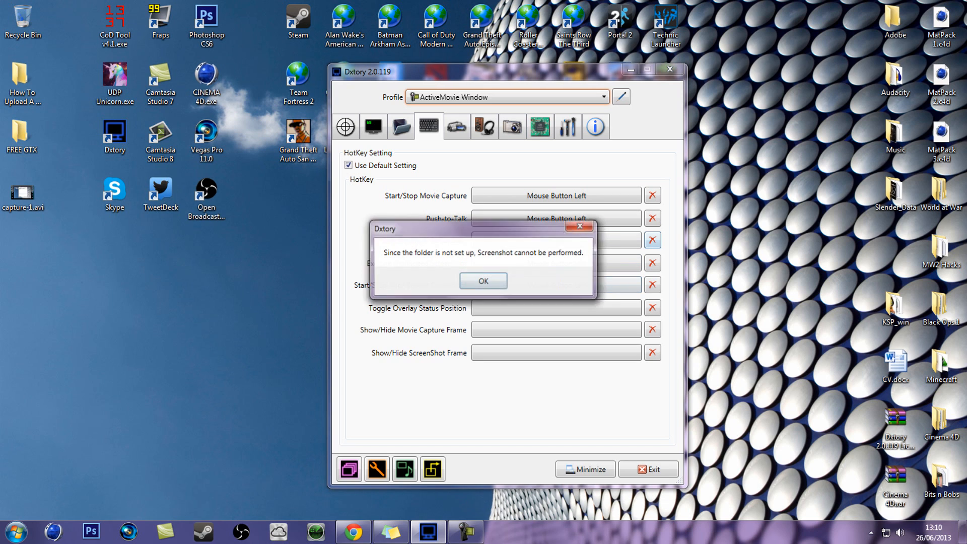
{"action": "left_click", "coordinate": [483, 281]}
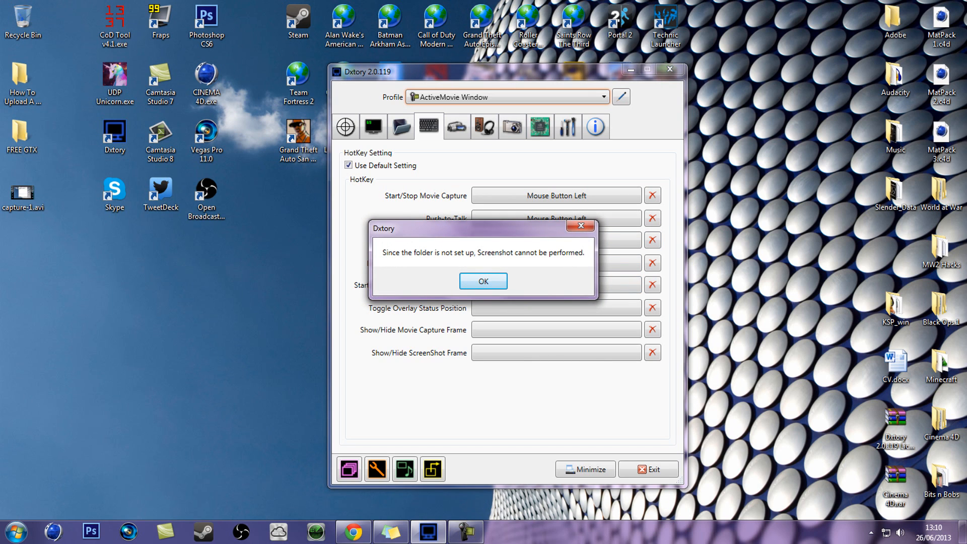
{"action": "left_click", "coordinate": [483, 281]}
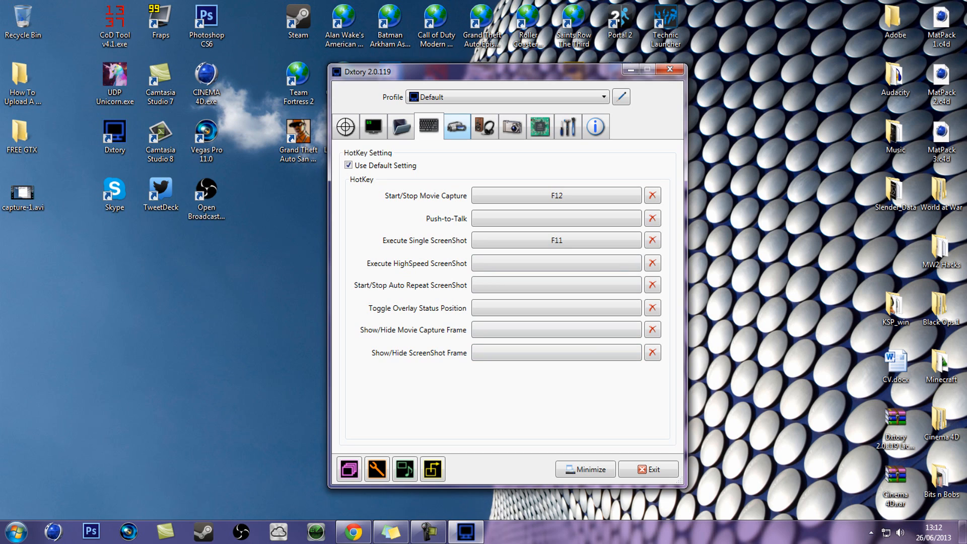
{"action": "left_click", "coordinate": [402, 126]}
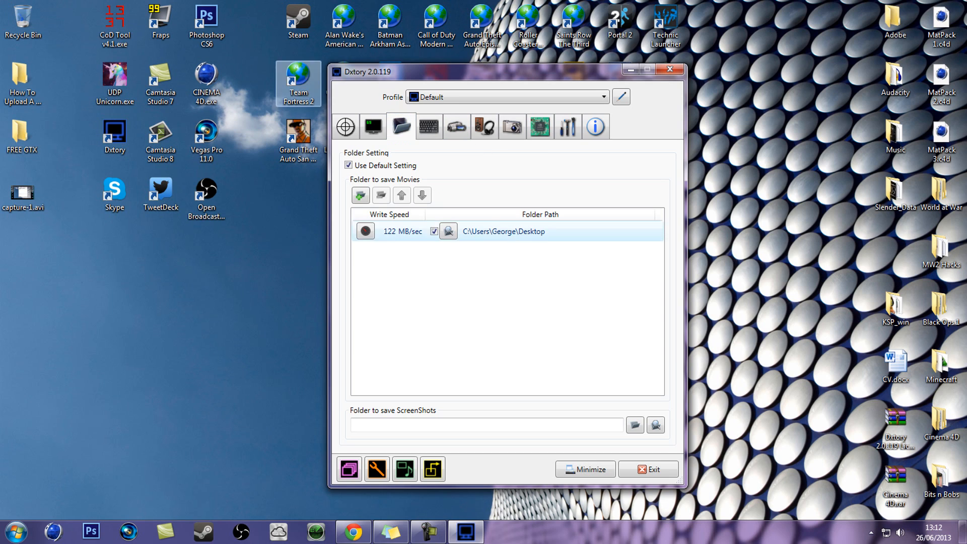
{"action": "left_click", "coordinate": [374, 127]}
{"action": "left_click", "coordinate": [429, 126]}
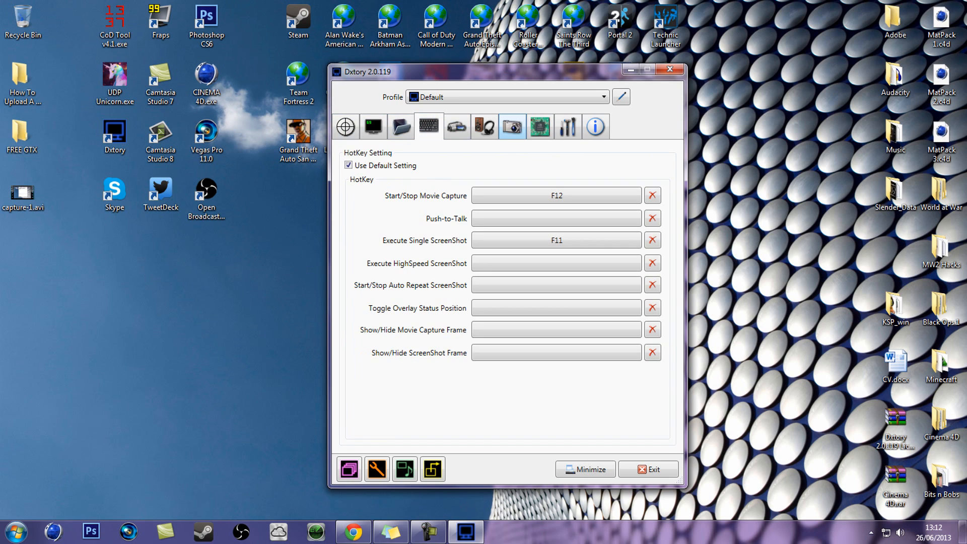
- In the movie settings, choose Lagarith Lossless Codec as the video codec and 30 fps as the frame rate
{"action": "left_click", "coordinate": [457, 127]}
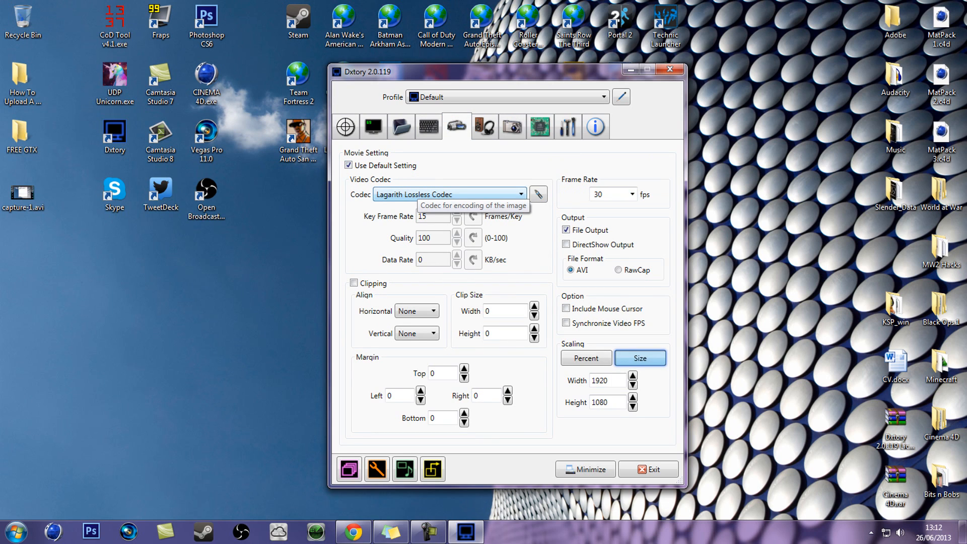
{"action": "left_click", "coordinate": [421, 194]}
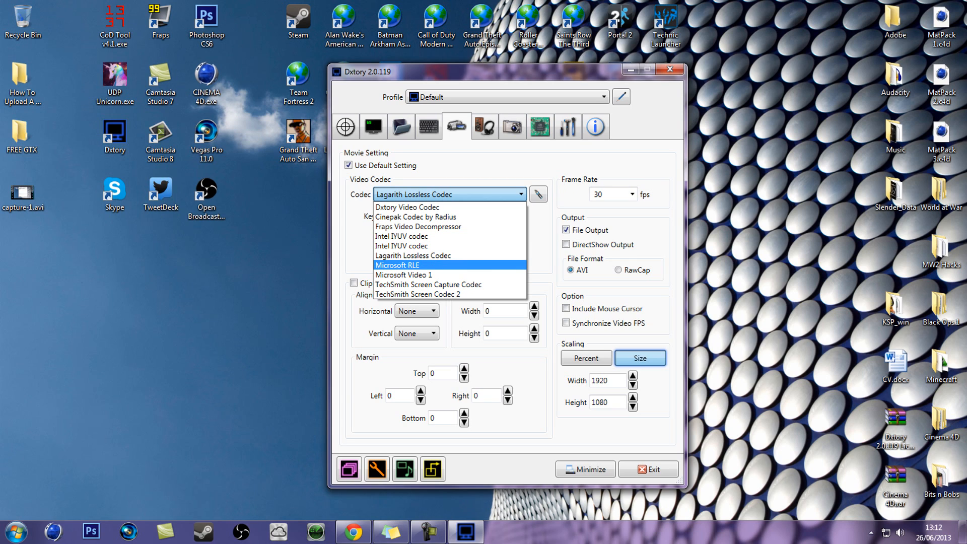
{"action": "left_click", "coordinate": [413, 255]}
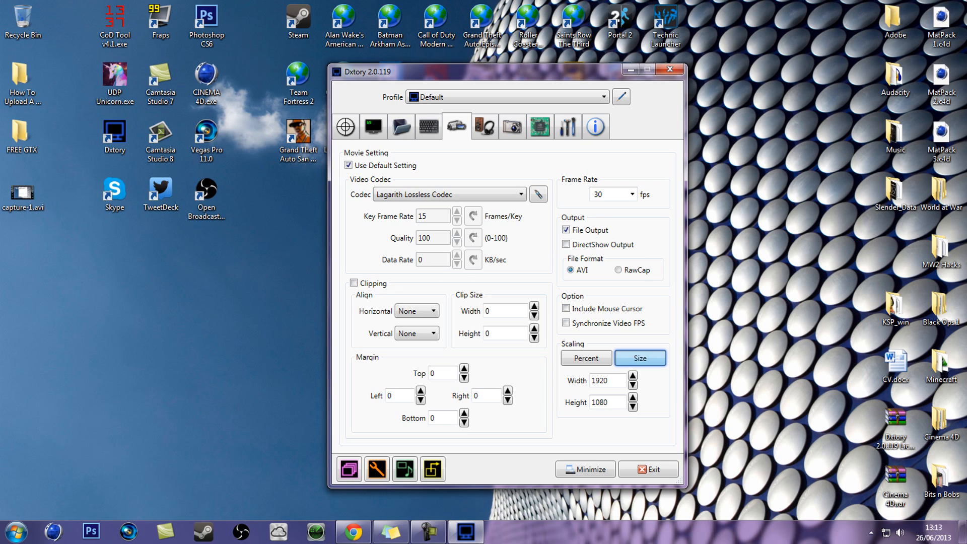
{"action": "left_click", "coordinate": [633, 194]}
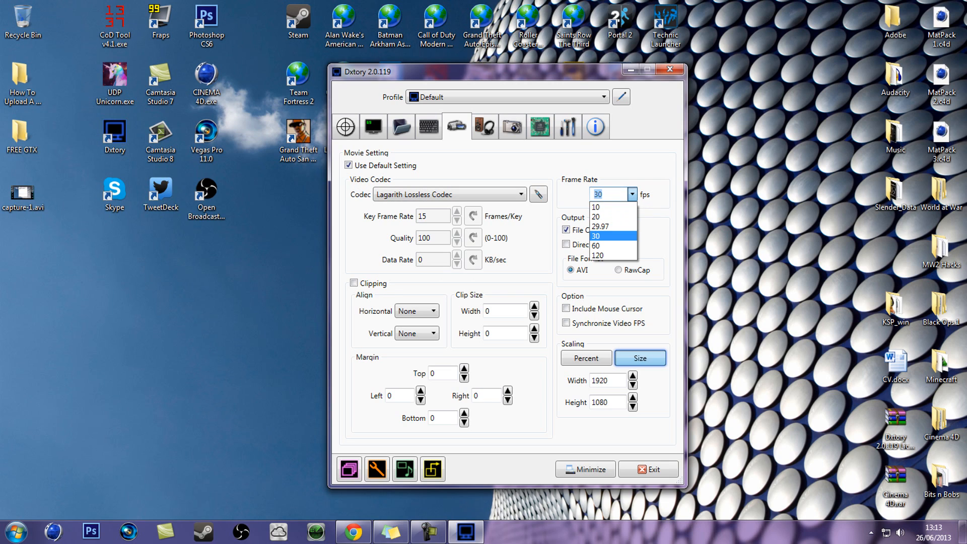
{"action": "left_click", "coordinate": [613, 235]}
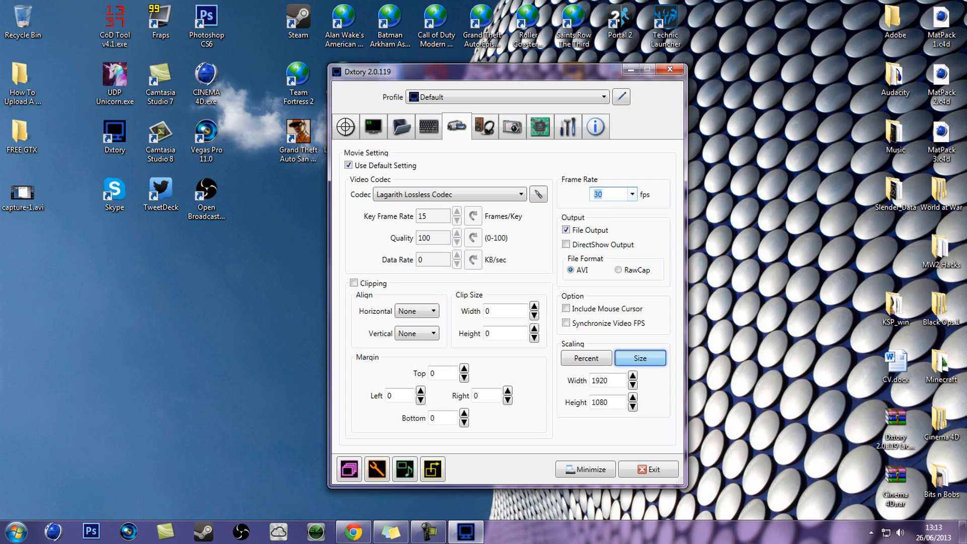
- Try a custom frame rate of 9000 fps and restore it to 30 fps
{"action": "left_click", "coordinate": [632, 194]}
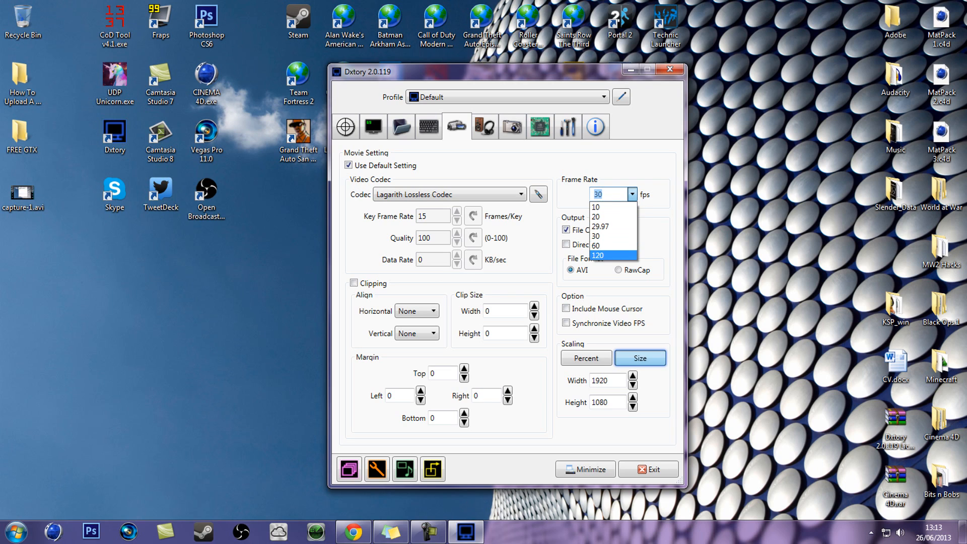
{"action": "left_click", "coordinate": [602, 194]}
{"action": "key", "text": "BackSpace"}
{"action": "key", "text": "BackSpace"}
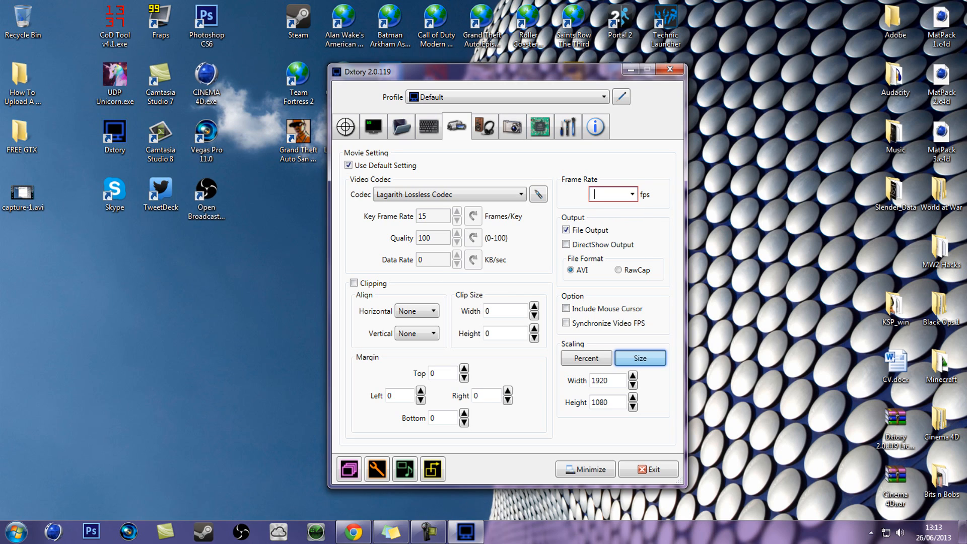
{"action": "type", "text": "9000"}
{"action": "key", "text": "BackSpace"}
{"action": "key", "text": "BackSpace"}
{"action": "key", "text": "BackSpace"}
{"action": "key", "text": "BackSpace"}
{"action": "type", "text": "30"}
- Set the movie scaling size to a width of 1280 and a height of 720
{"action": "double_click", "coordinate": [607, 380]}
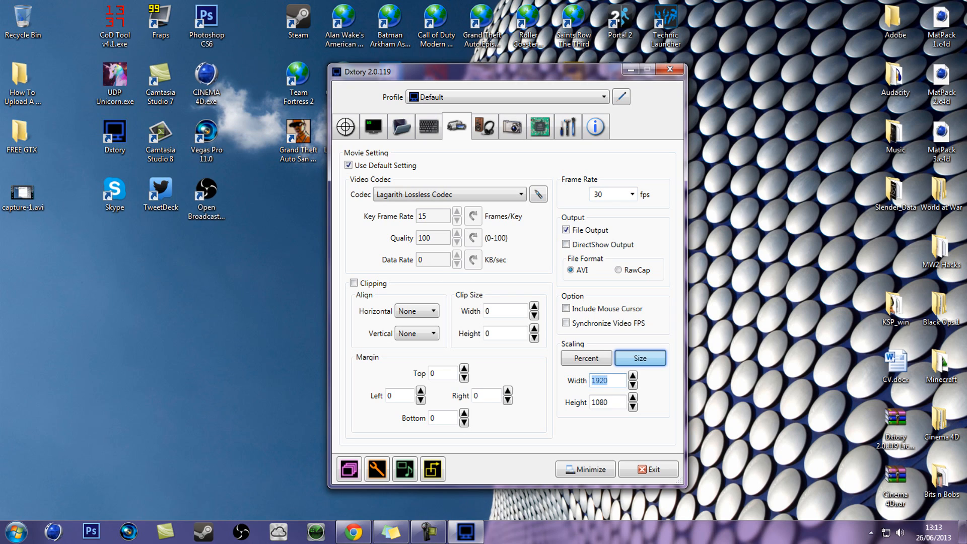
{"action": "left_click", "coordinate": [606, 402]}
{"action": "double_click", "coordinate": [602, 381]}
{"action": "left_click_drag", "start_coordinate": [609, 402], "coordinate": [591, 402]}
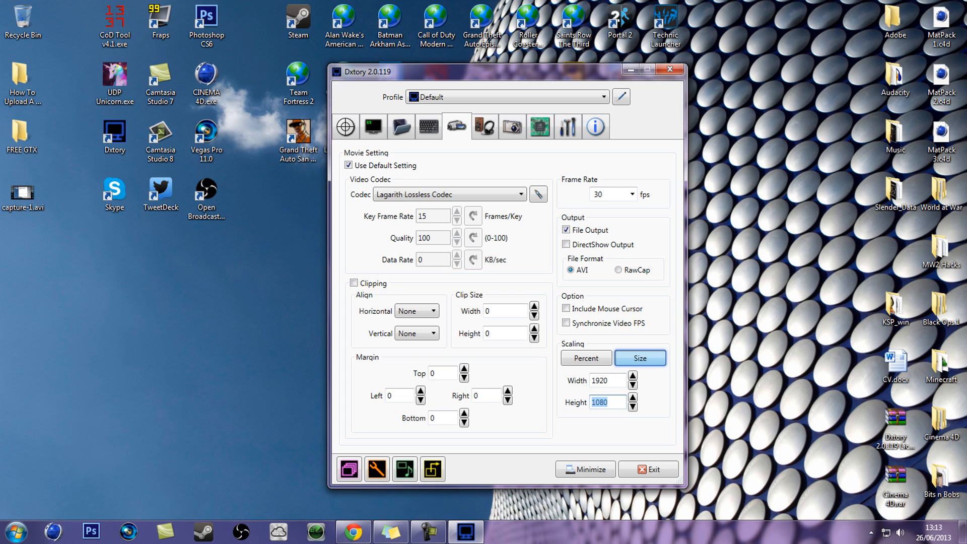
{"action": "left_click", "coordinate": [607, 402]}
{"action": "left_click_drag", "start_coordinate": [608, 381], "coordinate": [591, 380]}
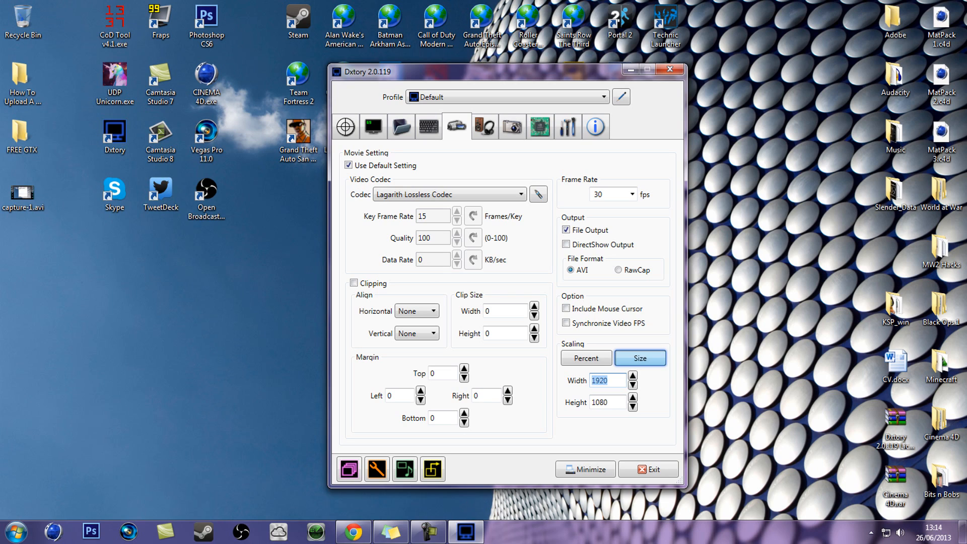
{"action": "key", "text": "BackSpace"}
{"action": "type", "text": "1280"}
{"action": "key", "text": "Tab"}
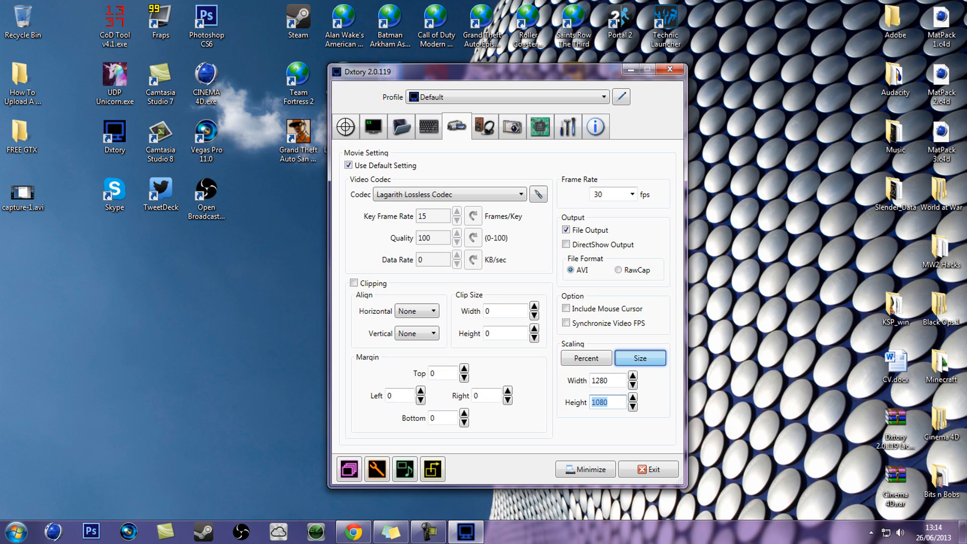
{"action": "key", "text": "BackSpace"}
{"action": "type", "text": "720"}
- Set the movie scaling to 1920 wide by 1080 high, check the Percent scaling options and return to Size scaling
{"action": "key", "text": "shift+Tab"}
{"action": "key", "text": "BackSpace"}
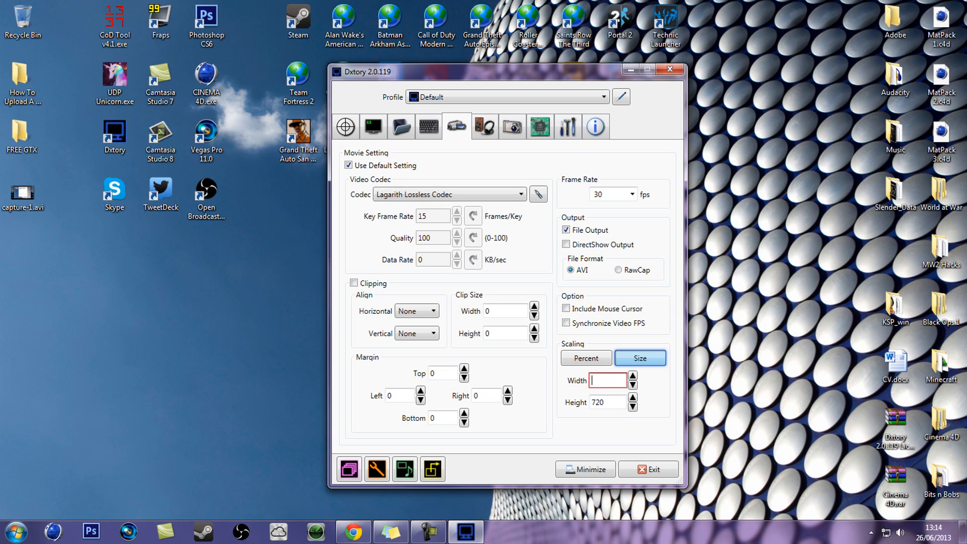
{"action": "type", "text": "1980"}
{"action": "key", "text": "BackSpace"}
{"action": "key", "text": "BackSpace"}
{"action": "type", "text": "20"}
{"action": "key", "text": "Tab"}
{"action": "type", "text": "1080"}
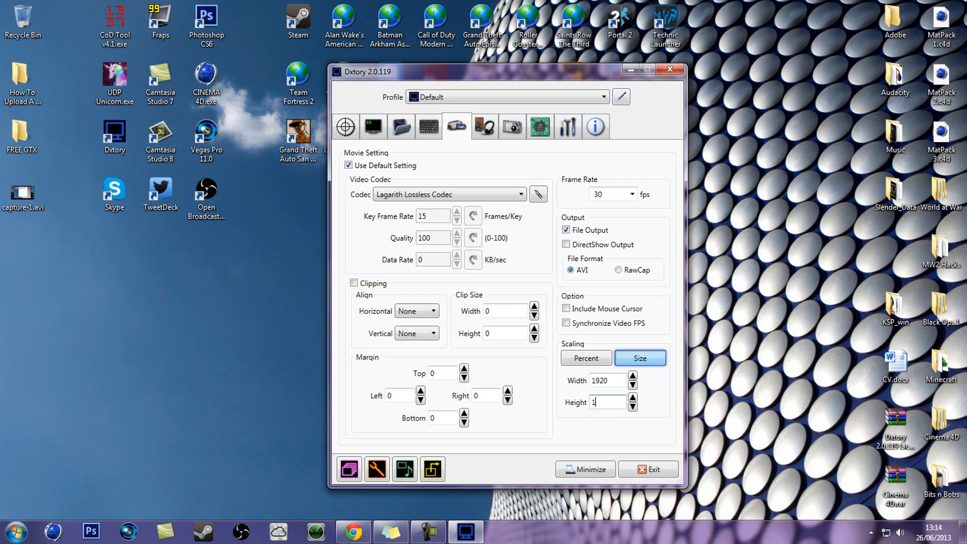
{"action": "key", "text": "BackSpace"}
{"action": "key", "text": "BackSpace"}
{"action": "key", "text": "BackSpace"}
{"action": "type", "text": "80"}
{"action": "key", "text": "BackSpace"}
{"action": "key", "text": "BackSpace"}
{"action": "type", "text": "080"}
{"action": "left_click", "coordinate": [586, 358]}
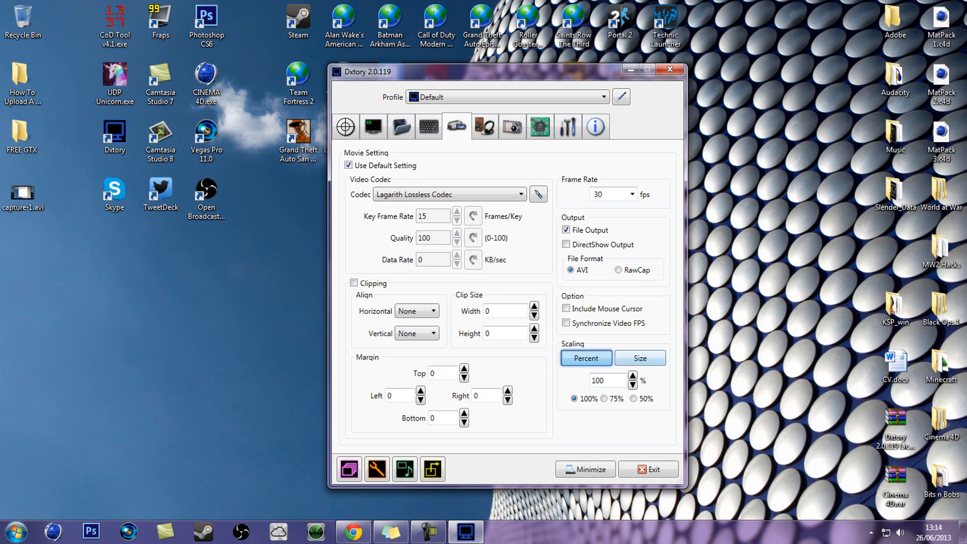
{"action": "left_click", "coordinate": [640, 358]}
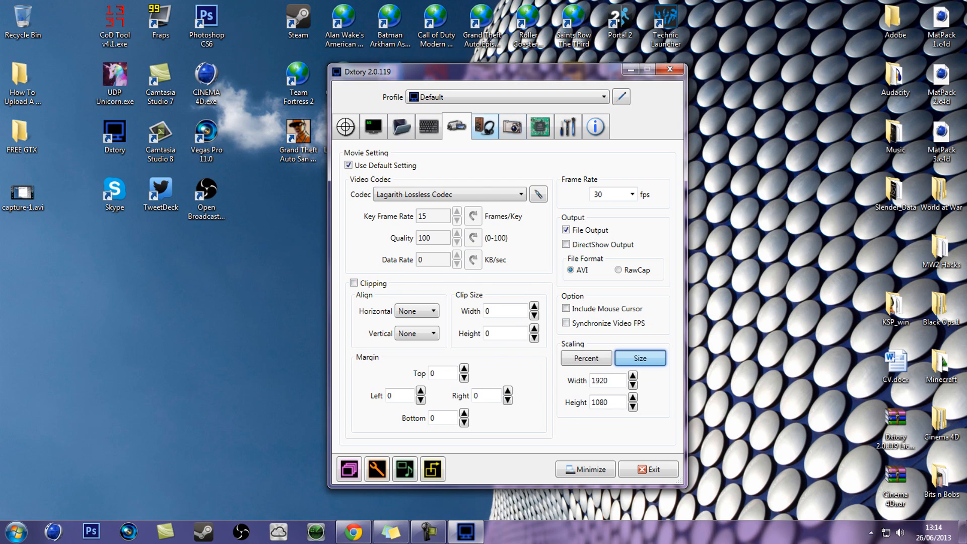
- Open the audio settings and remove the first audio source, which uses the Realtek Speakers device
{"action": "left_click", "coordinate": [485, 126]}
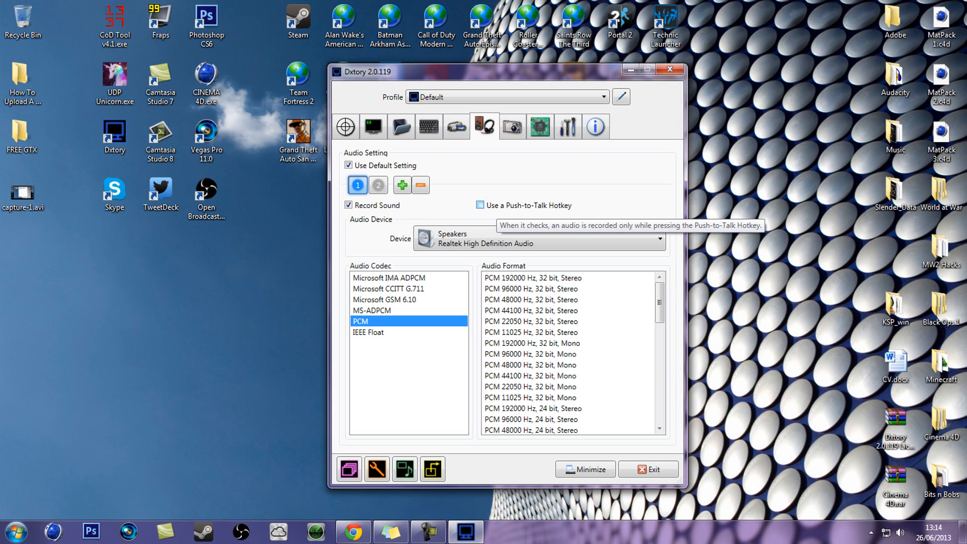
{"action": "mouse_move", "coordinate": [659, 303]}
{"action": "left_mouse_down"}
{"action": "mouse_move", "coordinate": [659, 403]}
{"action": "mouse_move", "coordinate": [660, 303]}
{"action": "left_mouse_up"}
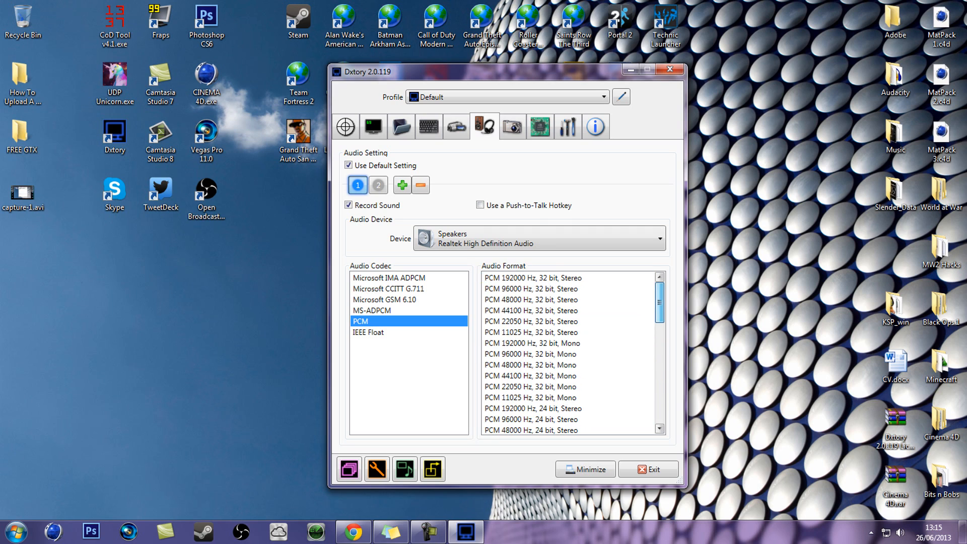
{"action": "left_click", "coordinate": [420, 185]}
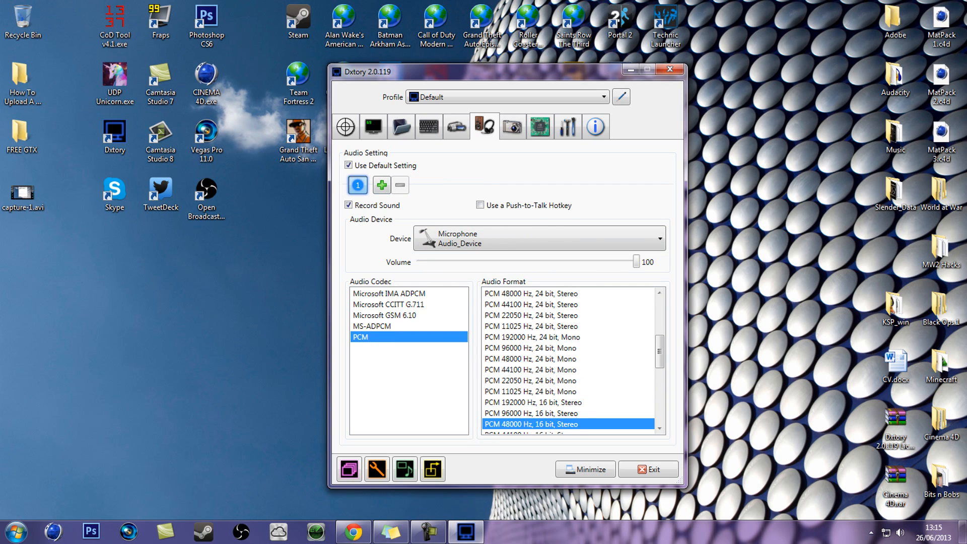
- Set the first audio source's device to Speakers, Realtek High Definition Audio, and keep the current Windows color scheme without further messages
{"action": "left_click", "coordinate": [539, 238]}
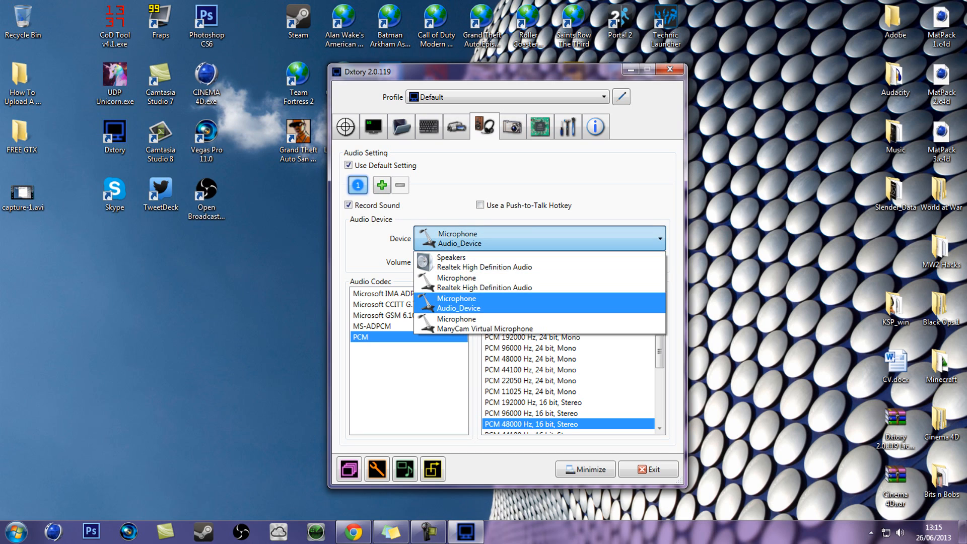
{"action": "left_click", "coordinate": [539, 238]}
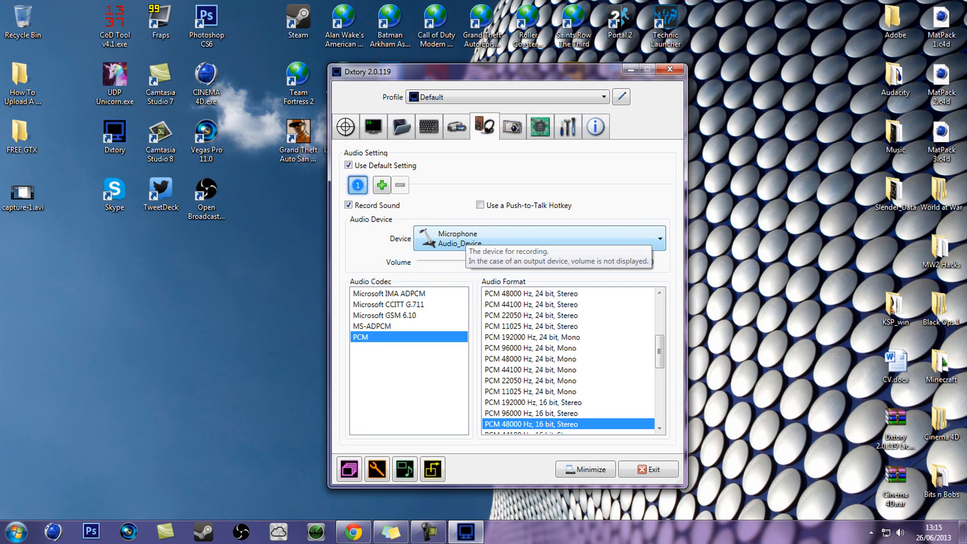
{"action": "left_click", "coordinate": [539, 237]}
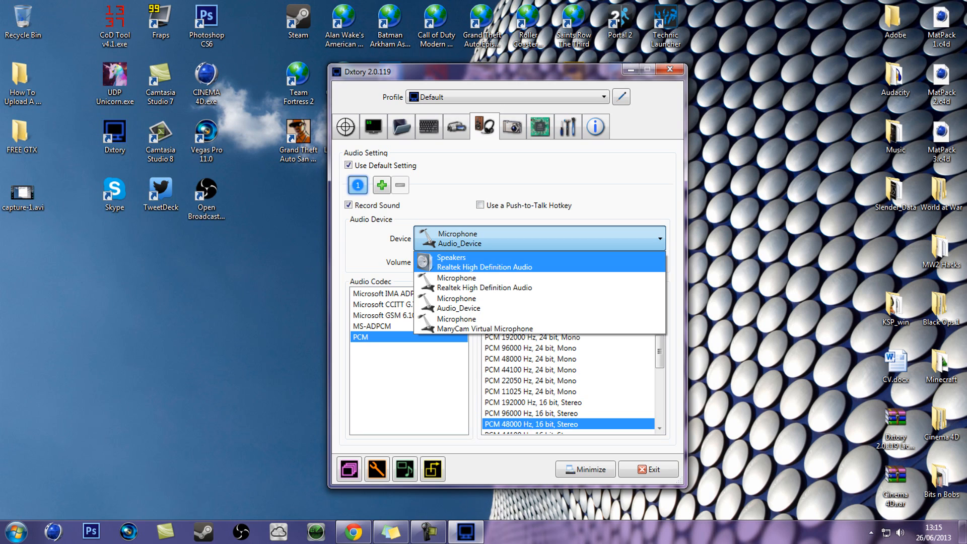
{"action": "key", "text": "Return"}
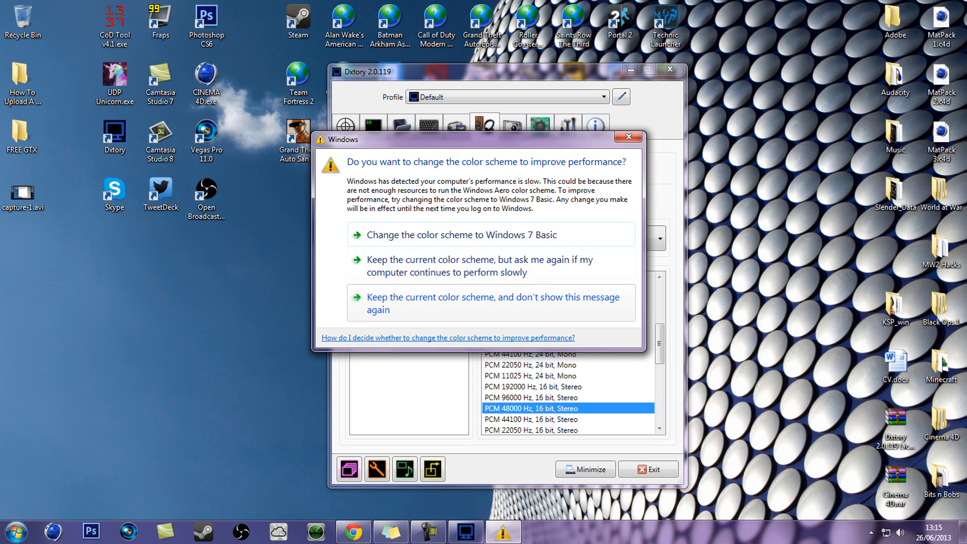
{"action": "left_click", "coordinate": [531, 307]}
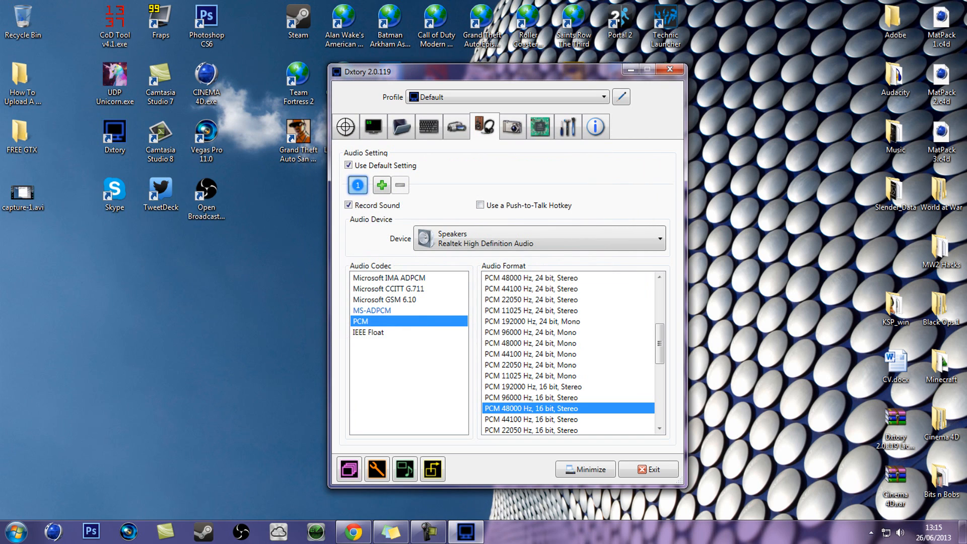
{"action": "left_click", "coordinate": [417, 246]}
{"action": "left_click", "coordinate": [417, 246]}
- Add a second audio source with the Microphone Audio_Device as its device, and check both sources
{"action": "left_click", "coordinate": [382, 185]}
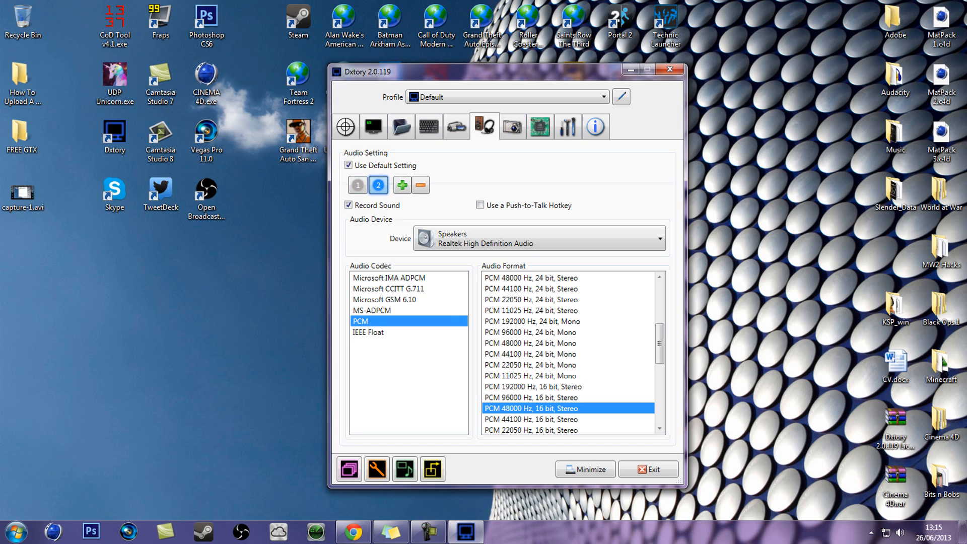
{"action": "key", "text": "F4"}
{"action": "key", "text": "Down"}
{"action": "key", "text": "Down"}
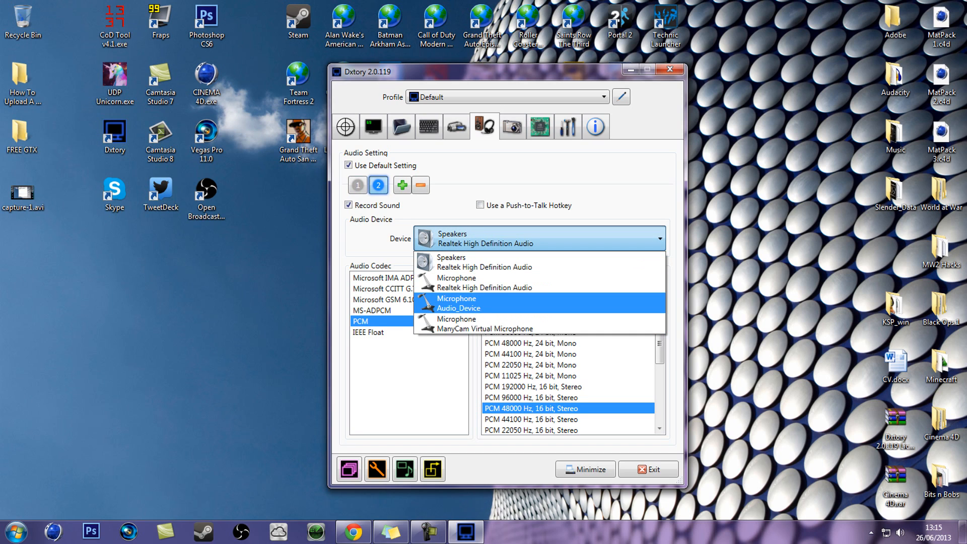
{"action": "key", "text": "Return"}
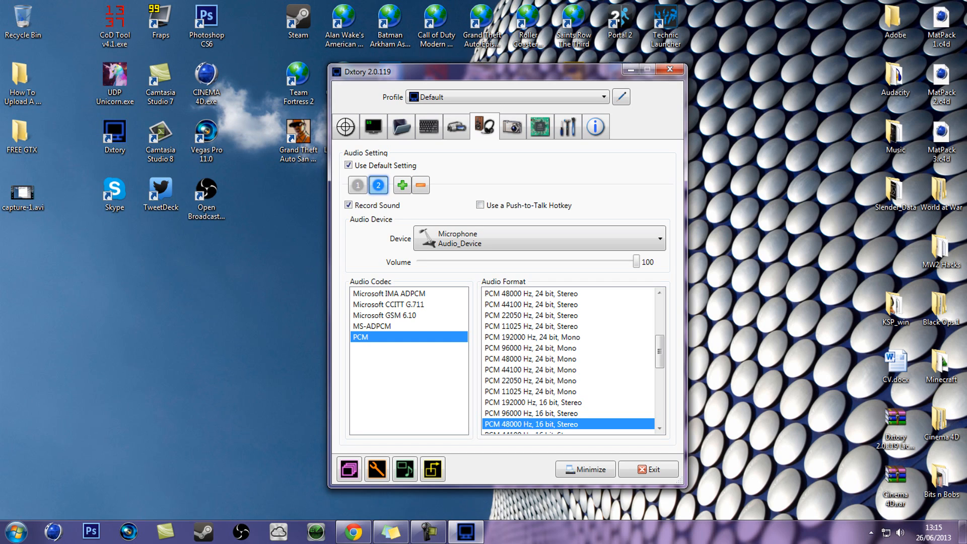
{"action": "left_click", "coordinate": [357, 185]}
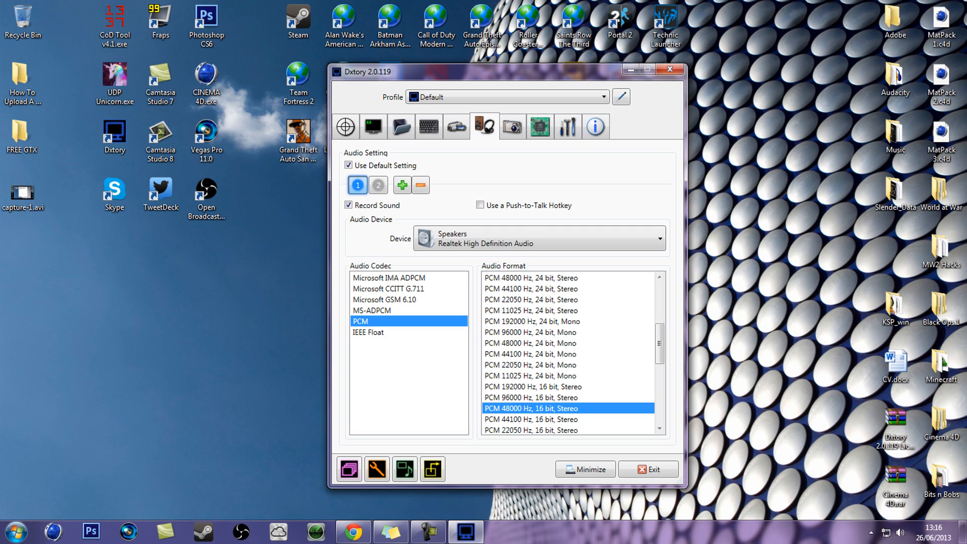
{"action": "left_click", "coordinate": [379, 185]}
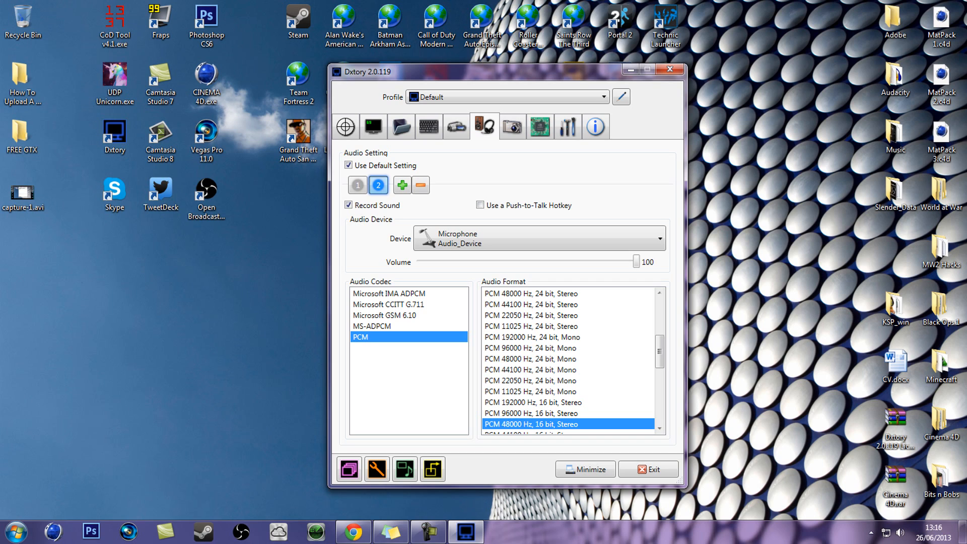
{"action": "mouse_move", "coordinate": [637, 261]}
{"action": "left_mouse_down"}
{"action": "mouse_move", "coordinate": [417, 261]}
{"action": "mouse_move", "coordinate": [637, 261]}
{"action": "left_mouse_up"}
- In the screenshot settings, try the JPEG file format, return to PNG, and set the JPEG quality to 100
{"action": "left_click", "coordinate": [513, 126]}
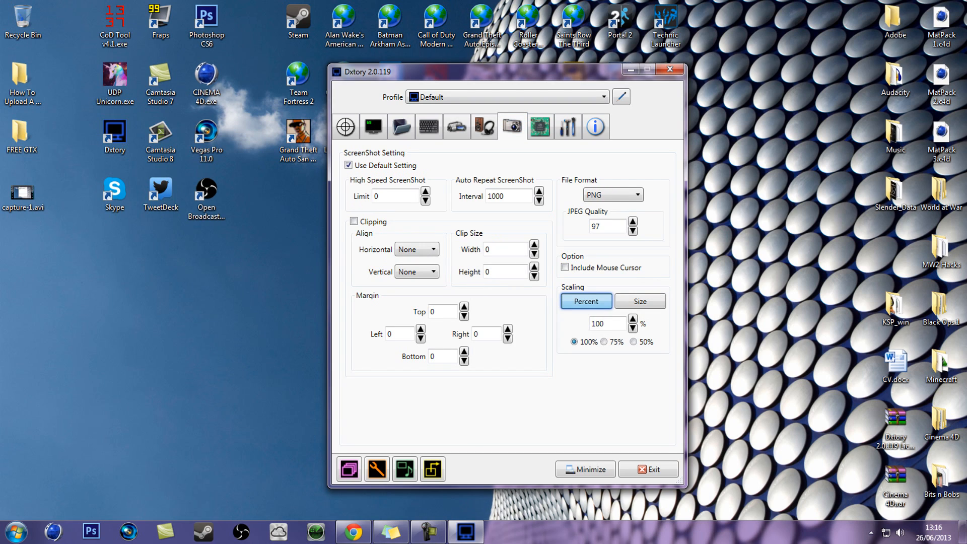
{"action": "left_click", "coordinate": [614, 195]}
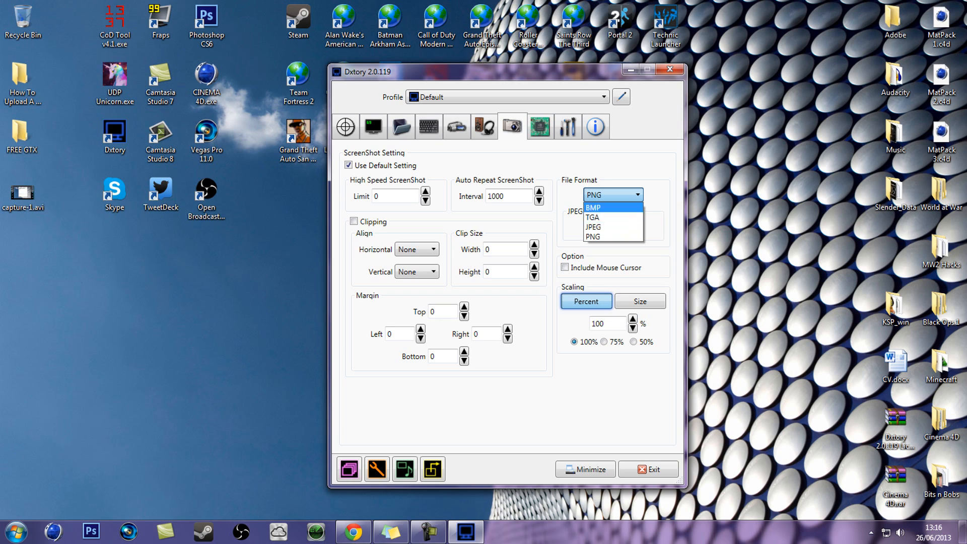
{"action": "left_click", "coordinate": [593, 227]}
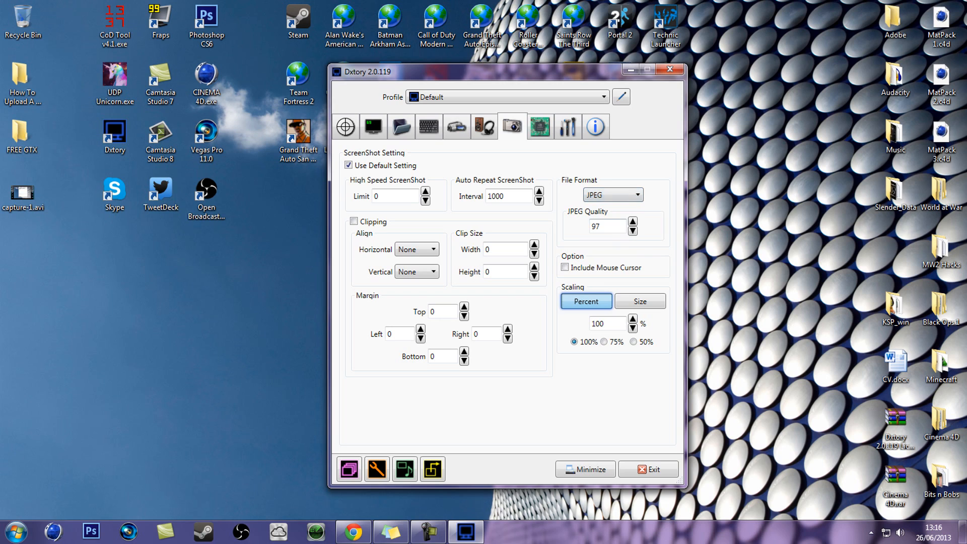
{"action": "left_click", "coordinate": [614, 195]}
{"action": "left_click", "coordinate": [613, 237]}
{"action": "type", "text": "100"}
- Switch the screenshot scaling to Size with a width of 1920 and a height of 1080
{"action": "left_click", "coordinate": [640, 301]}
{"action": "left_click", "coordinate": [586, 301]}
{"action": "left_click", "coordinate": [639, 302]}
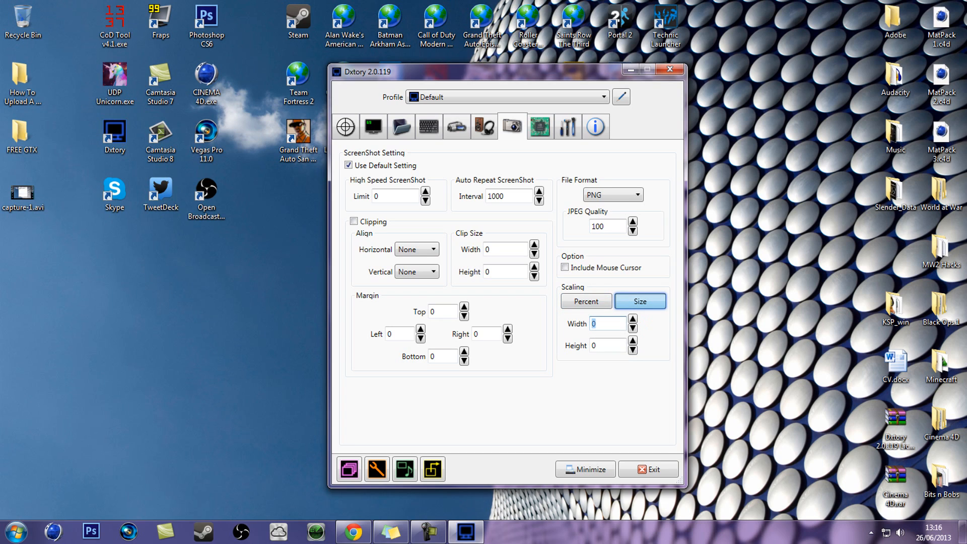
{"action": "type", "text": "1920"}
{"action": "key", "text": "Tab"}
{"action": "key", "text": "BackSpace"}
{"action": "type", "text": "1080"}
- In the advanced settings, try 1 processing thread and restore the number of processing threads to 2
{"action": "left_click", "coordinate": [540, 126]}
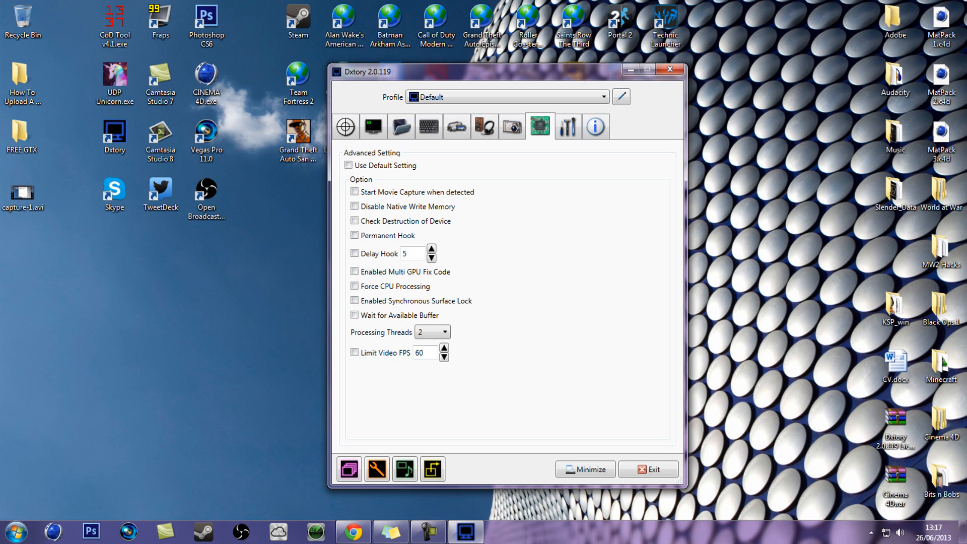
{"action": "left_click", "coordinate": [433, 332]}
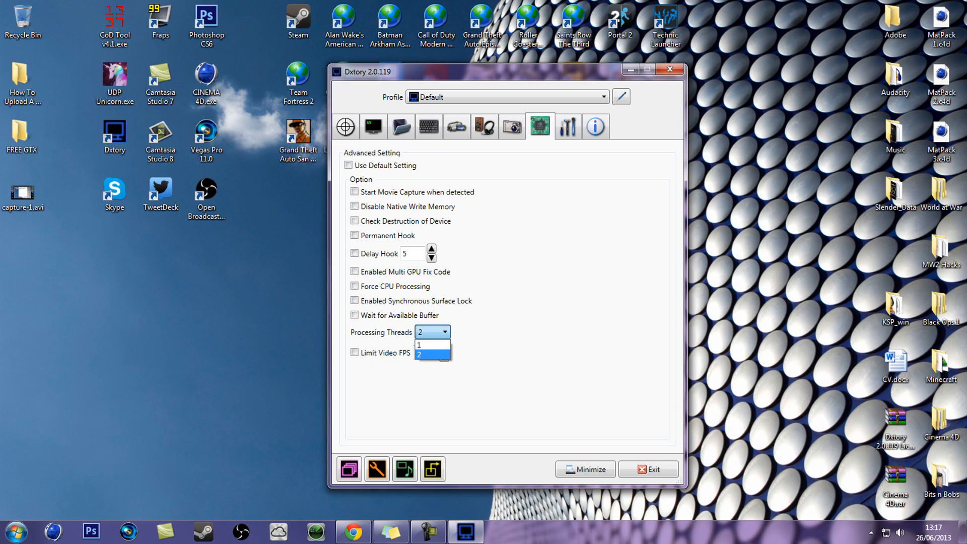
{"action": "left_click", "coordinate": [433, 345]}
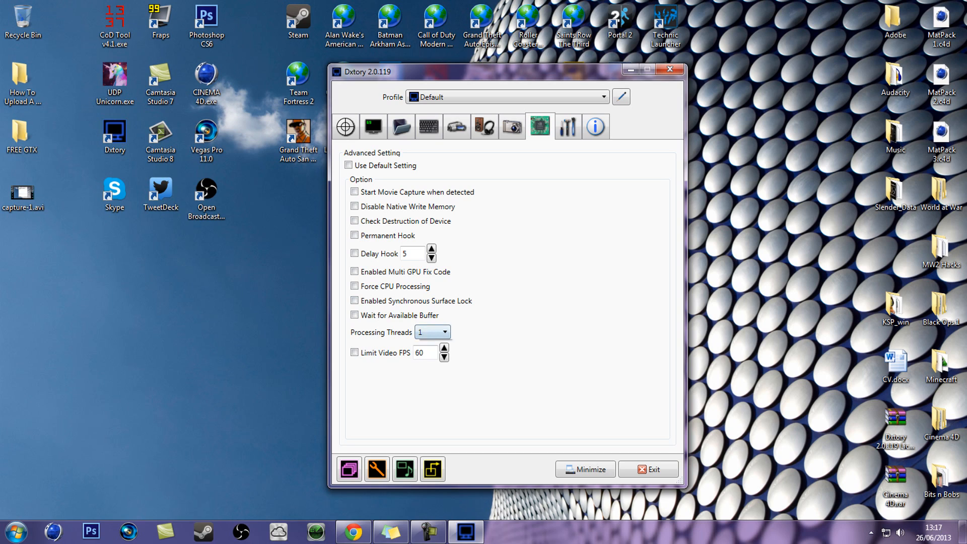
{"action": "left_click", "coordinate": [433, 332]}
{"action": "left_click", "coordinate": [432, 344]}
{"action": "left_click", "coordinate": [433, 332]}
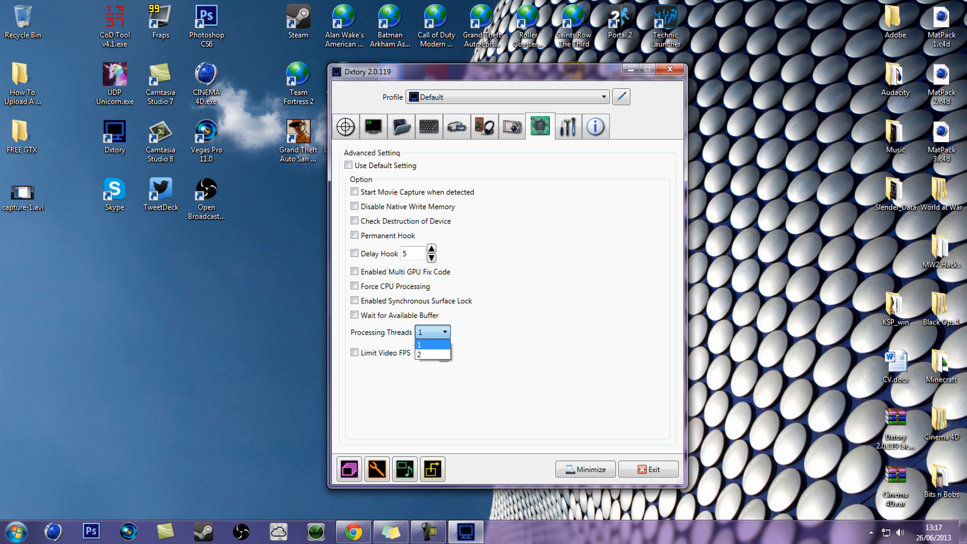
{"action": "left_click", "coordinate": [442, 355]}
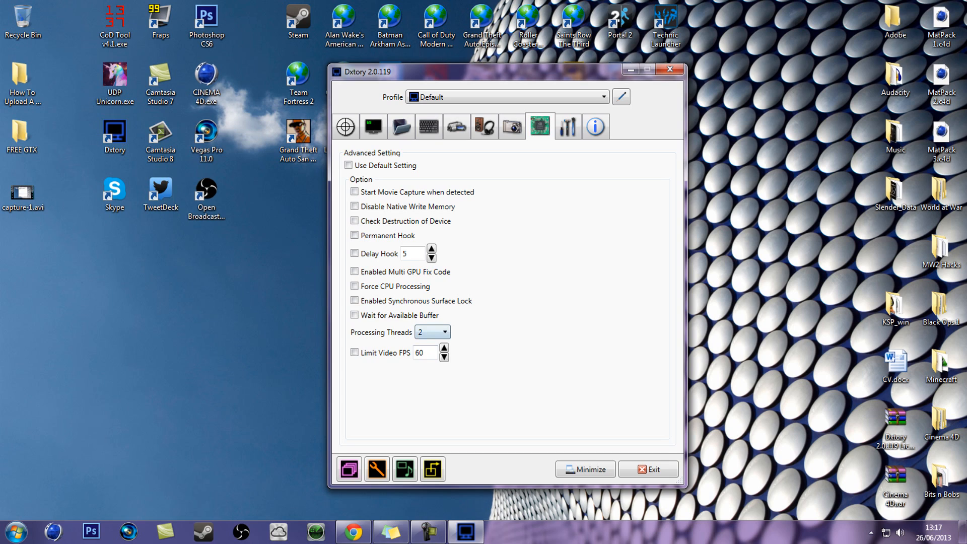
{"action": "left_click", "coordinate": [444, 337]}
{"action": "left_click", "coordinate": [441, 355]}
{"action": "left_click", "coordinate": [432, 332]}
{"action": "left_click", "coordinate": [432, 345]}
{"action": "left_click", "coordinate": [433, 332]}
{"action": "left_click", "coordinate": [433, 355]}
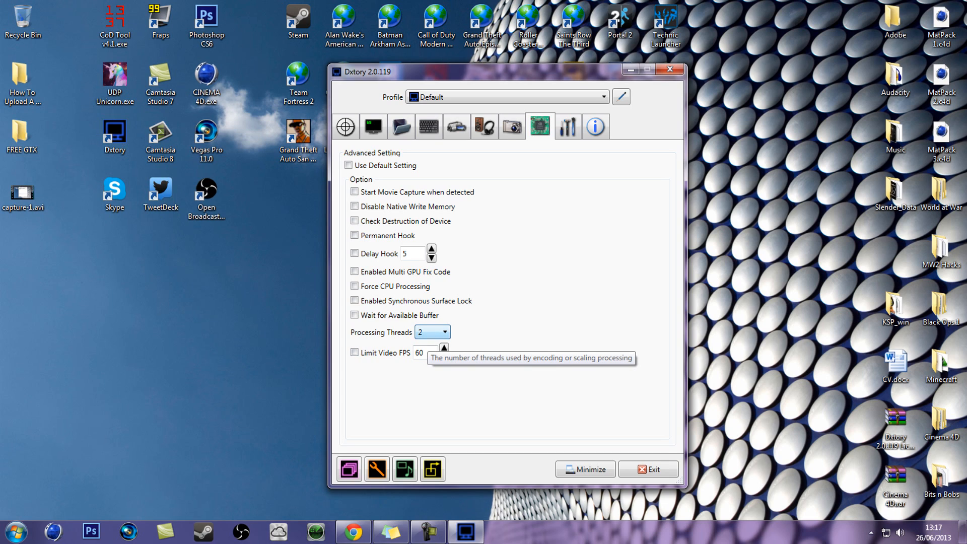
- Review the global settings, license information, target, overlay, folder, hotkey, movie, audio, screenshot and advanced settings
{"action": "left_click", "coordinate": [568, 127]}
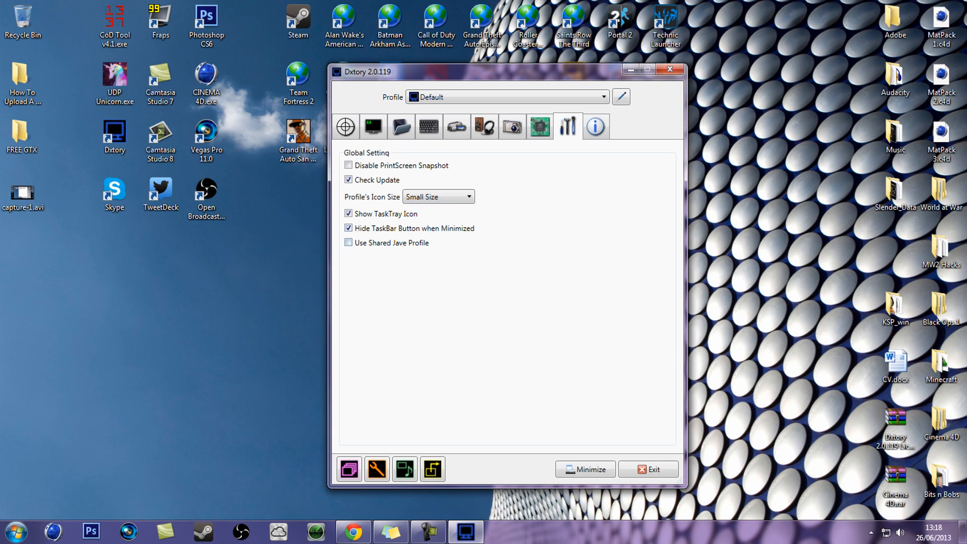
{"action": "left_click", "coordinate": [595, 126]}
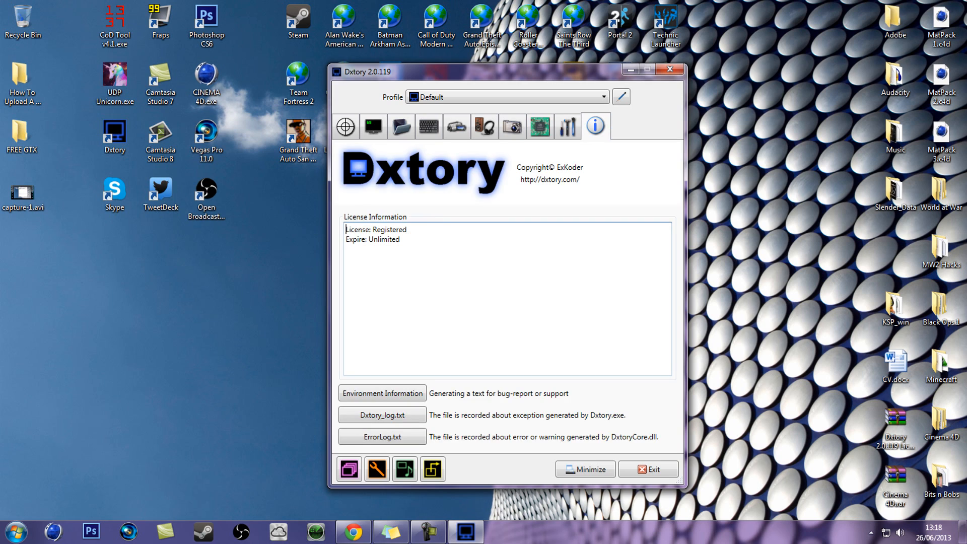
{"action": "left_click", "coordinate": [567, 127]}
{"action": "left_click", "coordinate": [346, 127]}
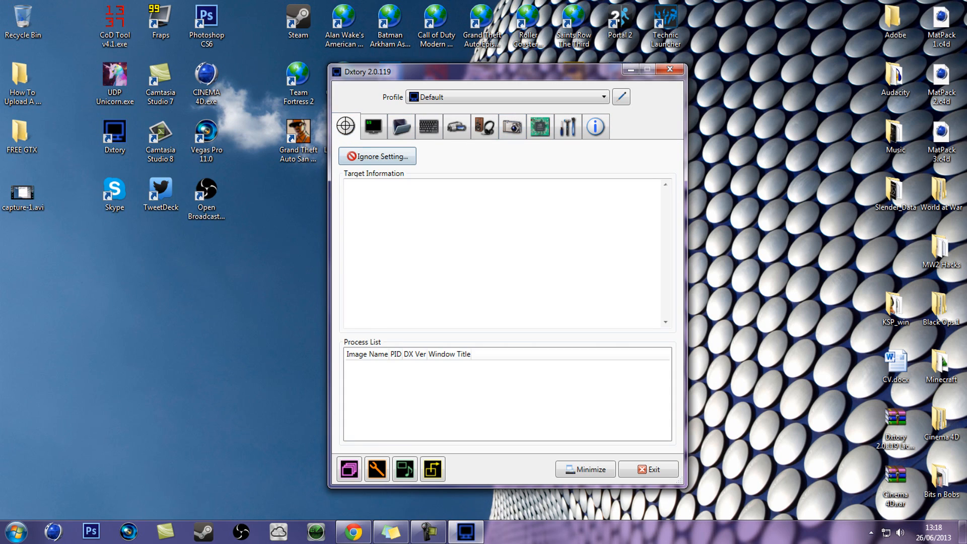
{"action": "left_click", "coordinate": [373, 126]}
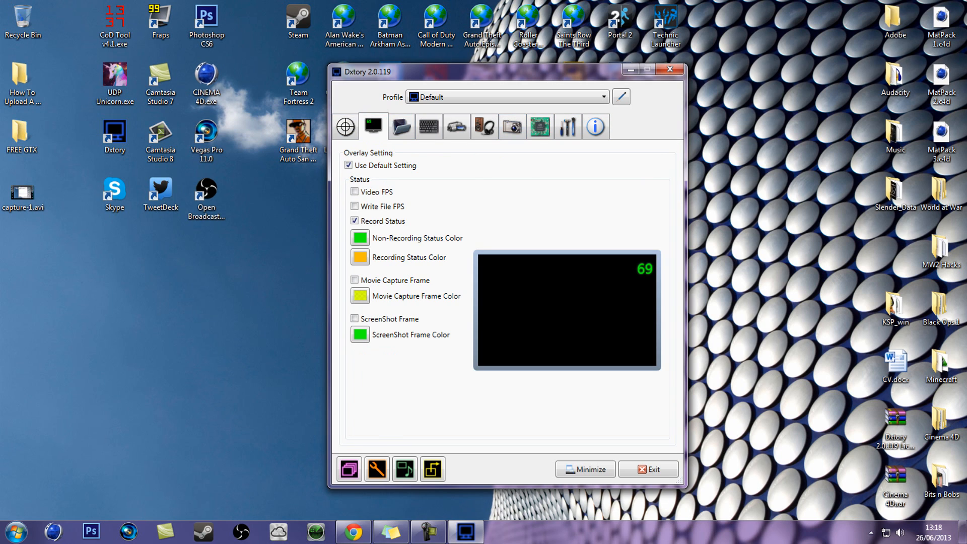
{"action": "left_click", "coordinate": [401, 126]}
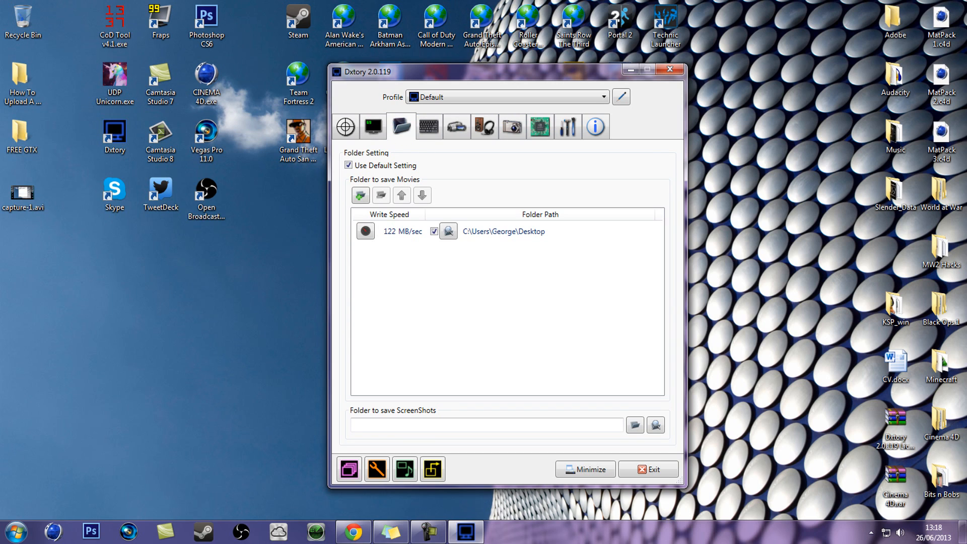
{"action": "left_click", "coordinate": [428, 126]}
{"action": "left_click", "coordinate": [457, 126]}
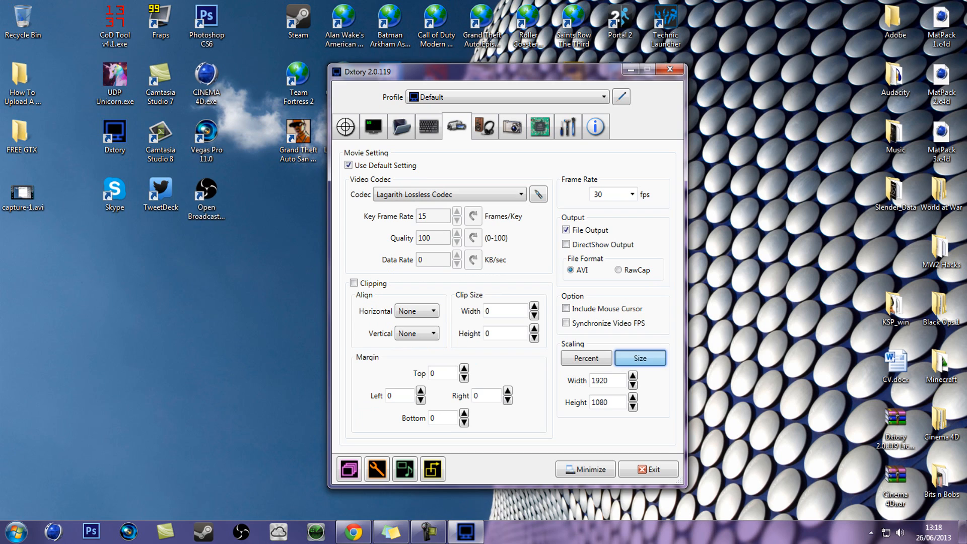
{"action": "left_click", "coordinate": [485, 126]}
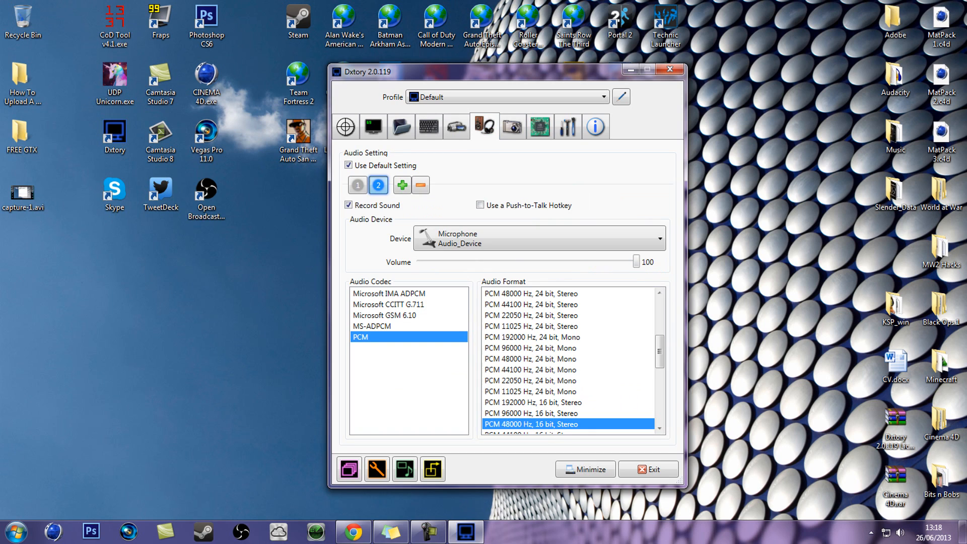
{"action": "left_click", "coordinate": [540, 127]}
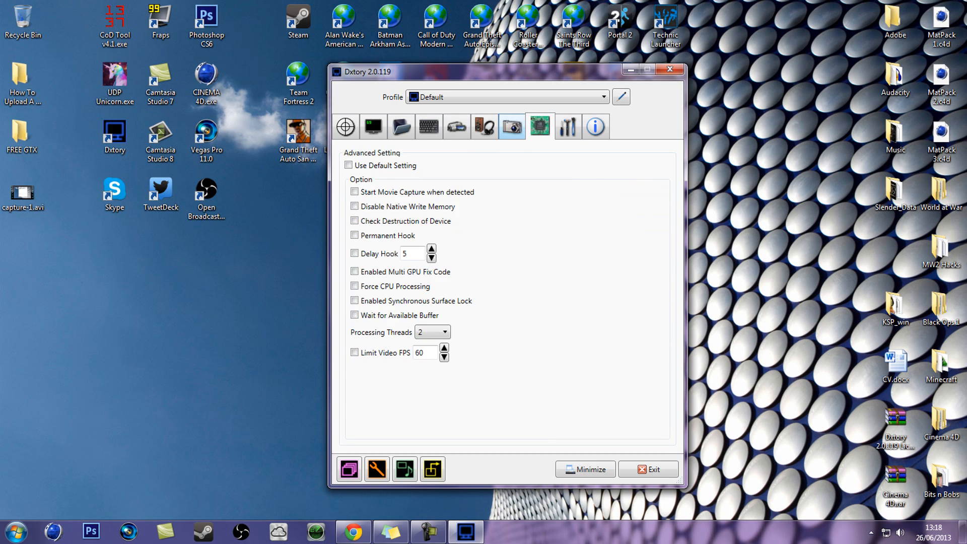
{"action": "left_click", "coordinate": [513, 127]}
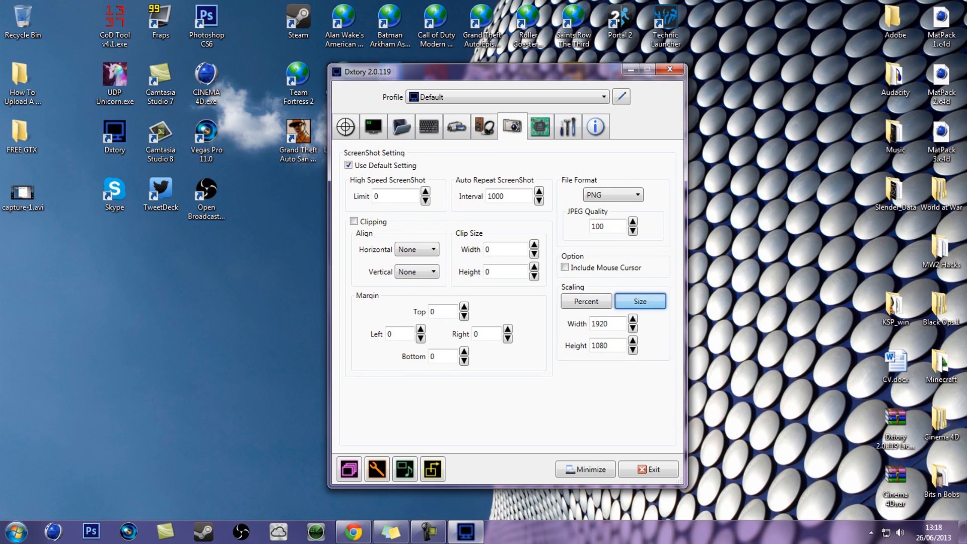
{"action": "left_click", "coordinate": [541, 126]}
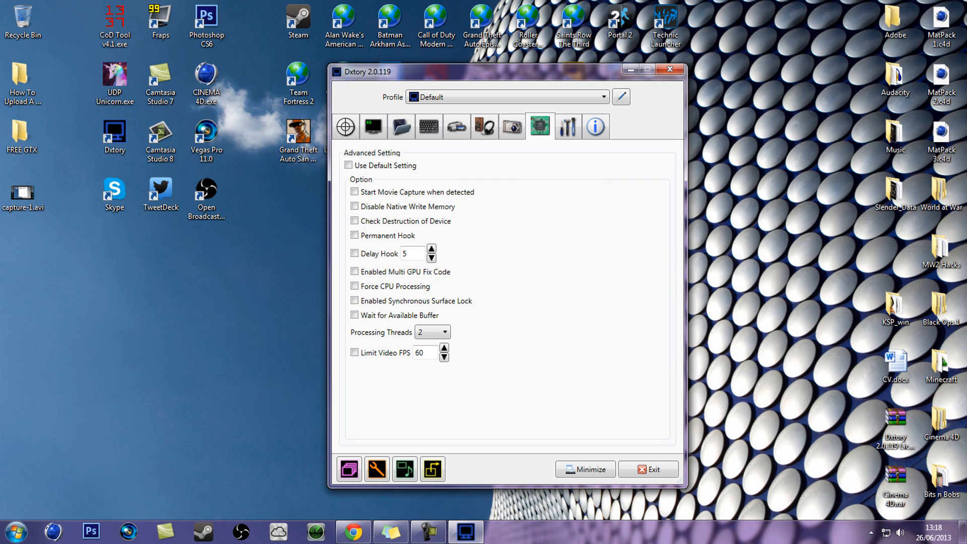
{"action": "left_click", "coordinate": [429, 531]}
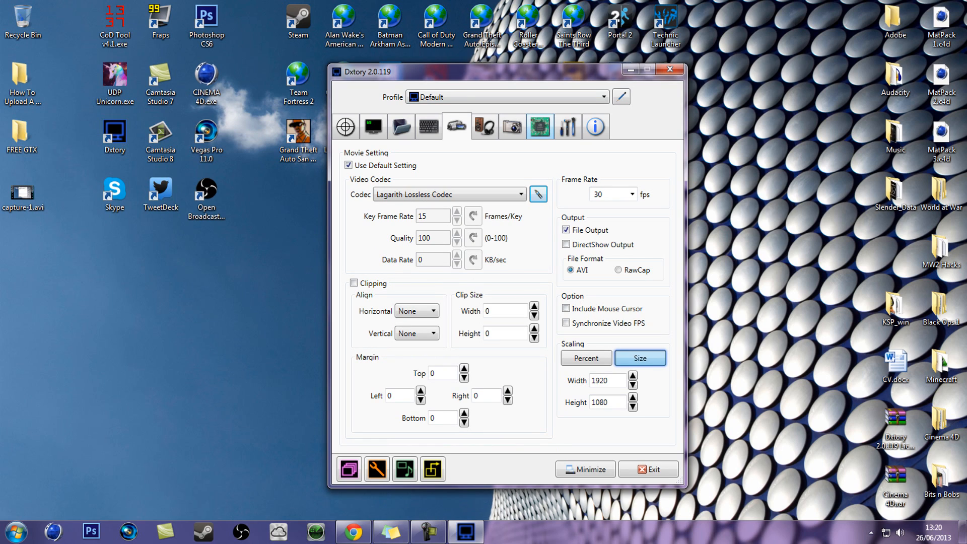
- Reselect 2 processing threads in the advanced settings, and try Start Movie Capture when detected before turning it off again
{"action": "left_click", "coordinate": [540, 126]}
{"action": "left_click", "coordinate": [568, 126]}
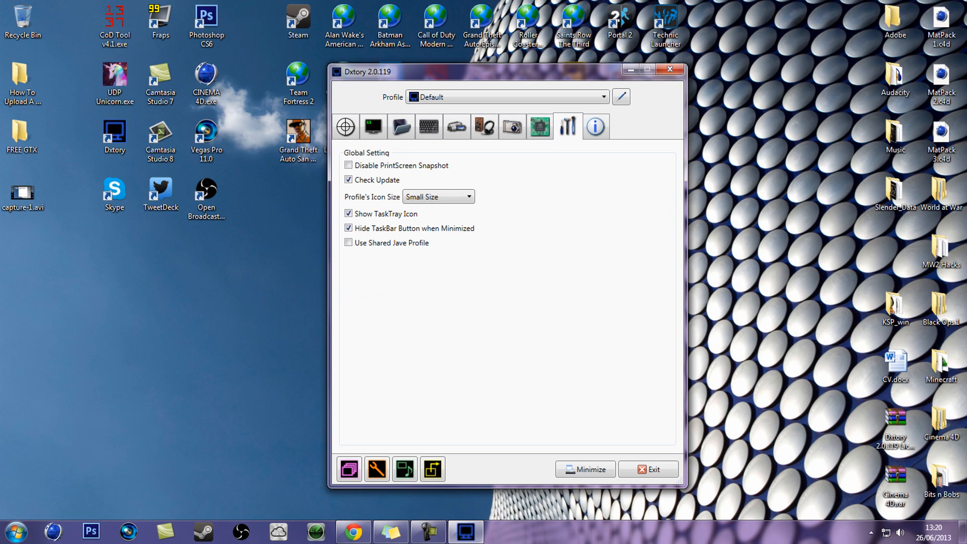
{"action": "left_click", "coordinate": [540, 126]}
{"action": "left_click", "coordinate": [432, 332]}
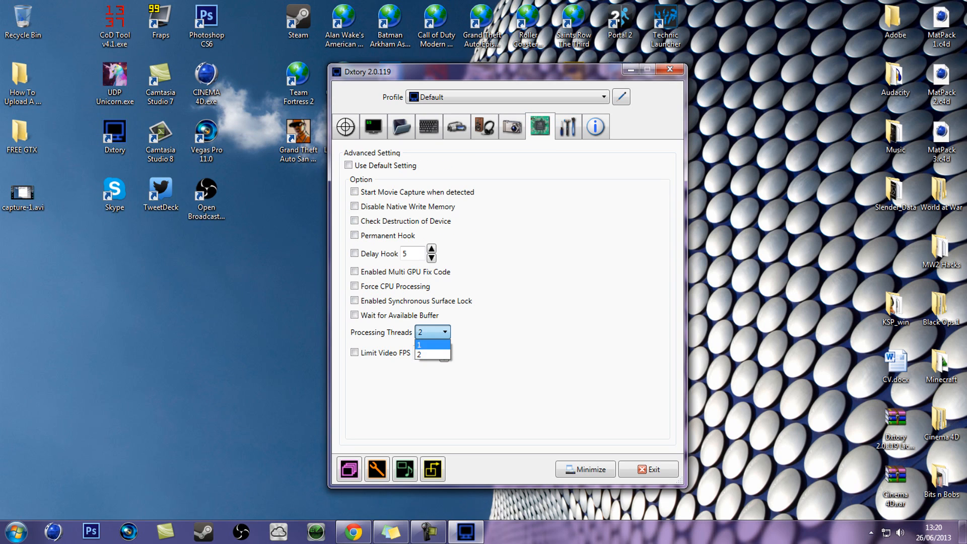
{"action": "left_click", "coordinate": [433, 355]}
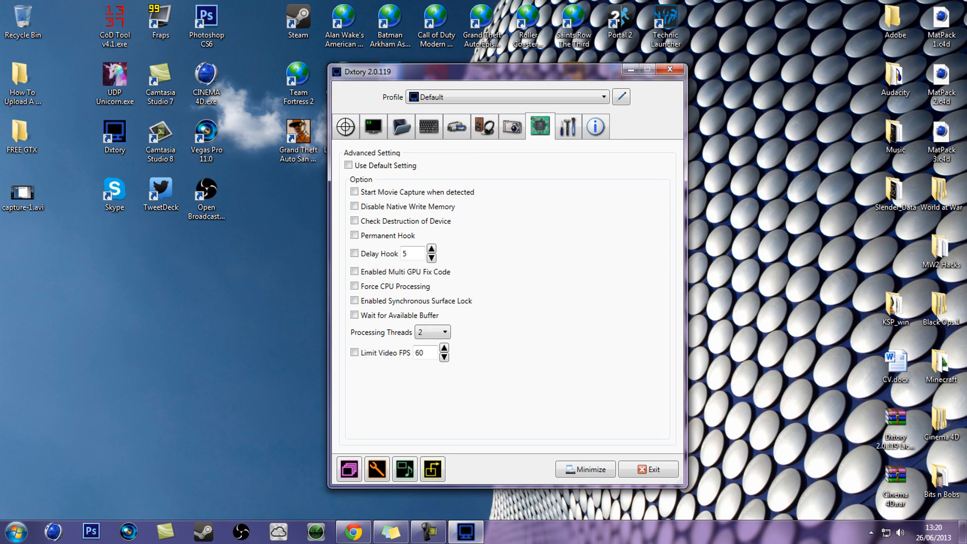
{"action": "left_click", "coordinate": [354, 192]}
{"action": "left_click", "coordinate": [355, 191]}
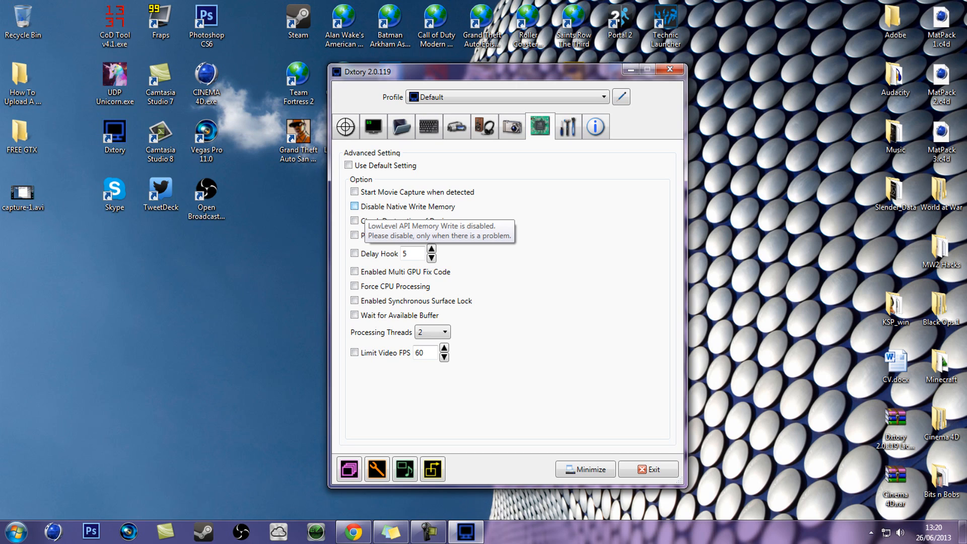
- Reselect 2 processing threads, and open the Lagarith Lossless Codec's configuration from the movie settings
{"action": "left_click", "coordinate": [433, 332]}
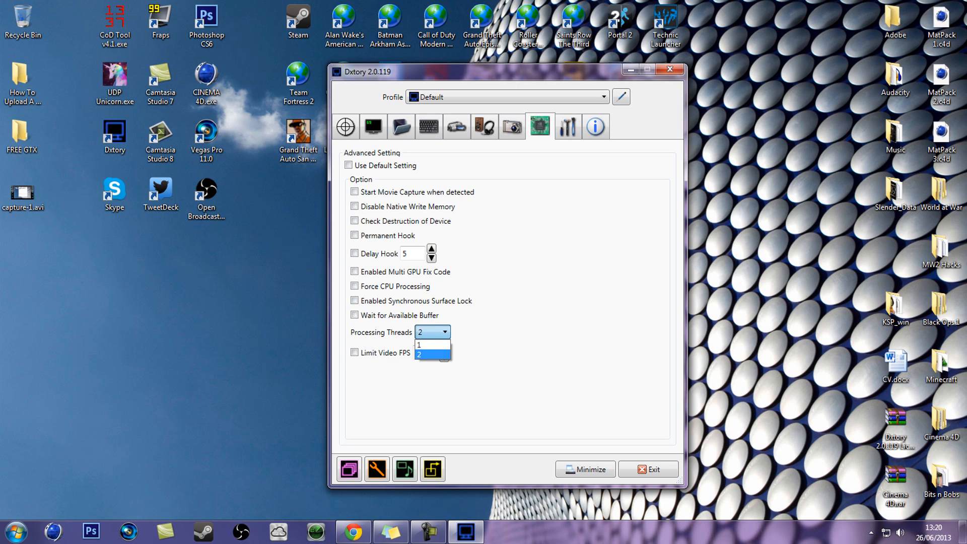
{"action": "left_click", "coordinate": [432, 355]}
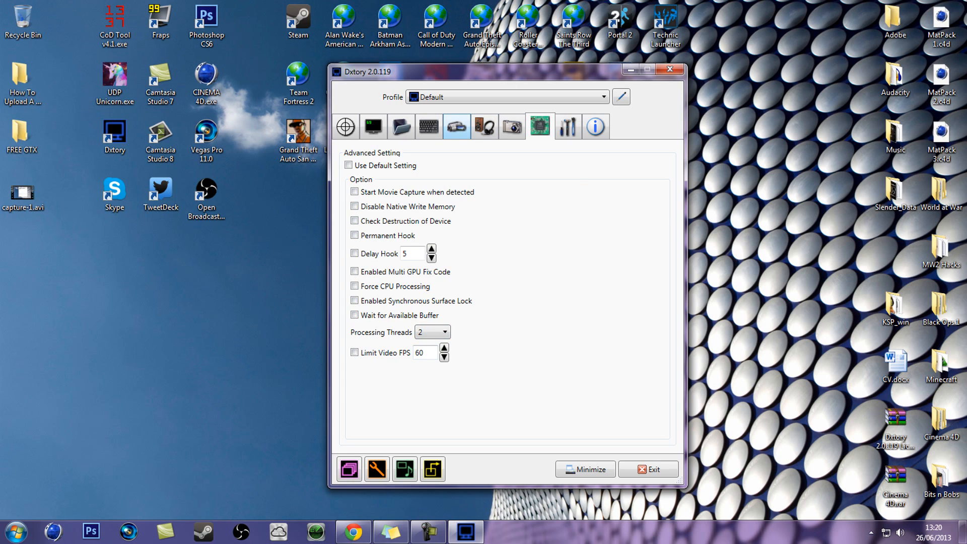
{"action": "left_click", "coordinate": [456, 127]}
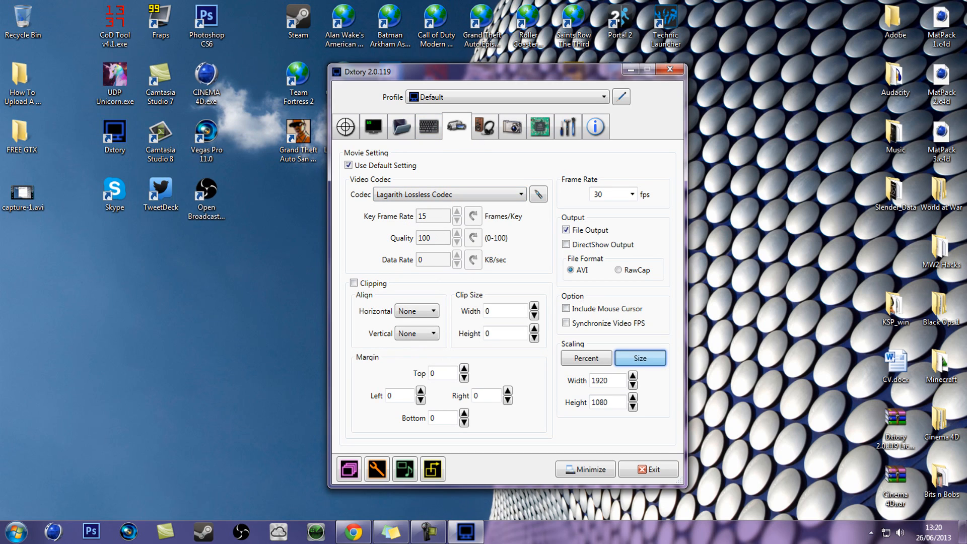
{"action": "left_click", "coordinate": [538, 194]}
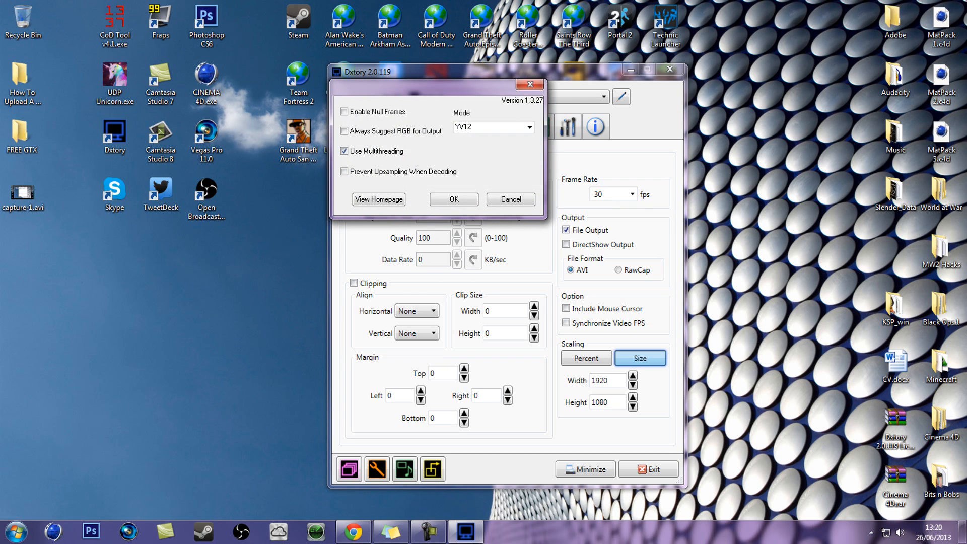
{"action": "left_click_drag", "start_coordinate": [423, 85], "coordinate": [467, 121]}
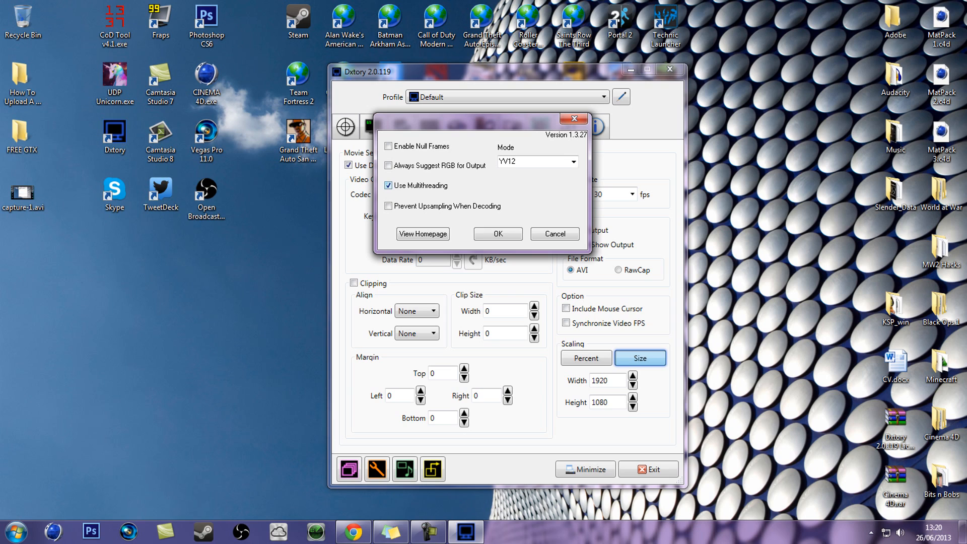
- Toggle Use Multithreading off and on in the codec configuration, leaving it enabled
{"action": "left_click", "coordinate": [388, 186]}
{"action": "left_click", "coordinate": [388, 186]}
{"action": "left_click", "coordinate": [388, 186]}
{"action": "left_click", "coordinate": [388, 185]}
- Try the RGBA and RGB (Default) modes in the Lagarith codec configuration
{"action": "left_click", "coordinate": [574, 161]}
{"action": "left_click", "coordinate": [573, 161]}
{"action": "left_click", "coordinate": [534, 173]}
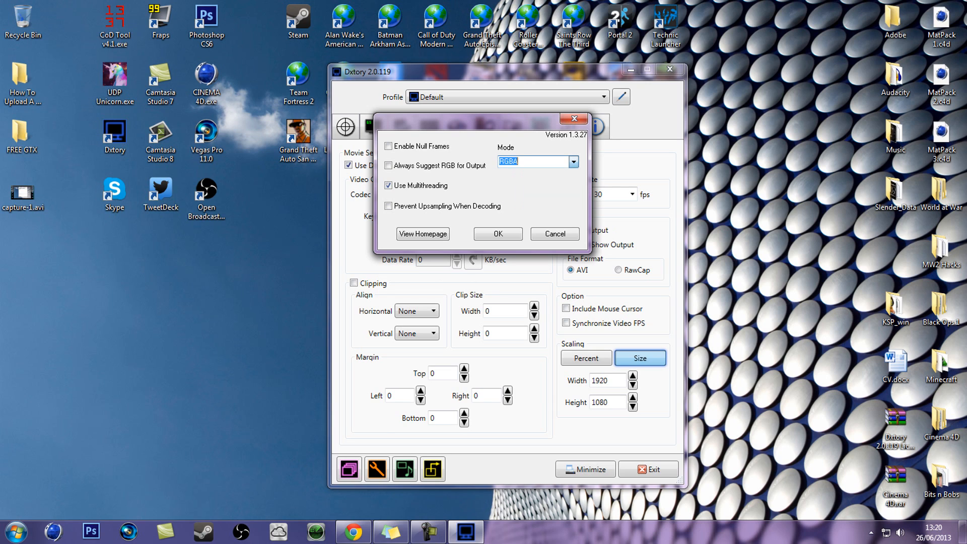
{"action": "left_click", "coordinate": [519, 161]}
{"action": "left_click", "coordinate": [573, 161]}
{"action": "left_click", "coordinate": [535, 181]}
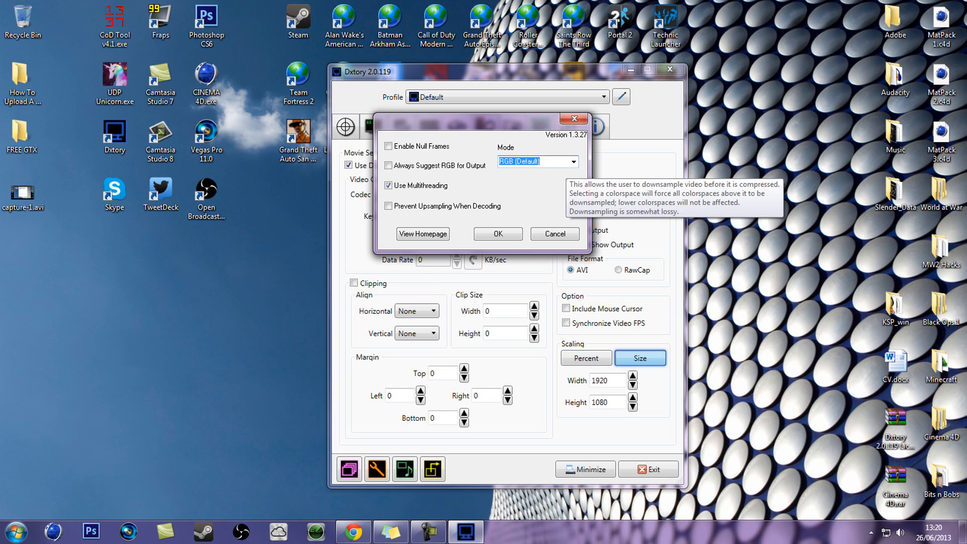
- Try the YUY2 mode, set the Lagarith codec's mode to YV12 and accept the configuration
{"action": "left_click", "coordinate": [573, 161]}
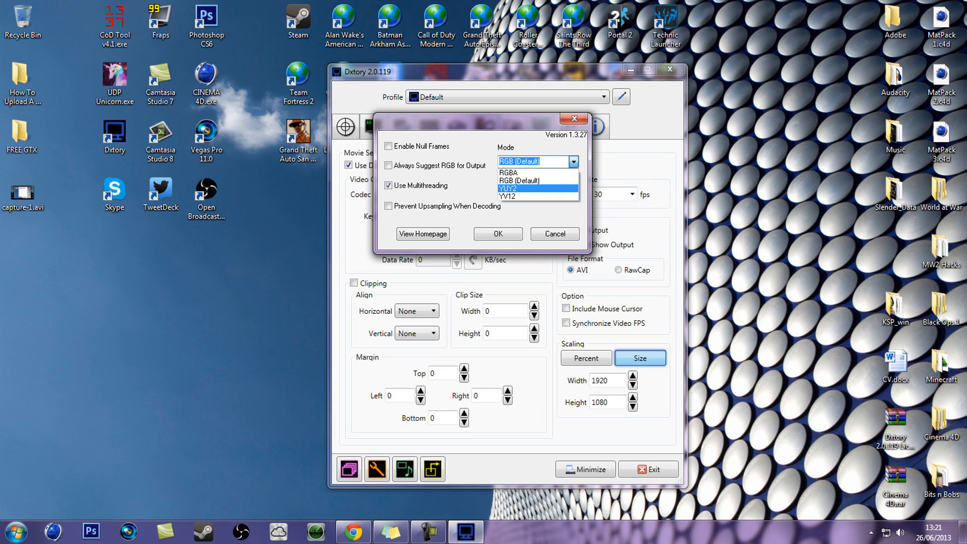
{"action": "left_click", "coordinate": [538, 188]}
{"action": "left_click", "coordinate": [574, 161]}
{"action": "left_click", "coordinate": [539, 196]}
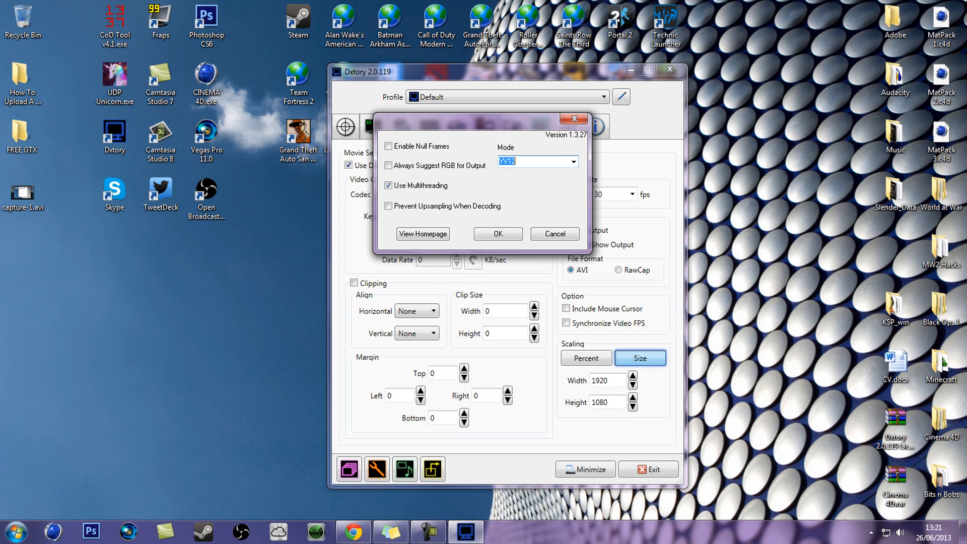
{"action": "key", "text": "Return"}
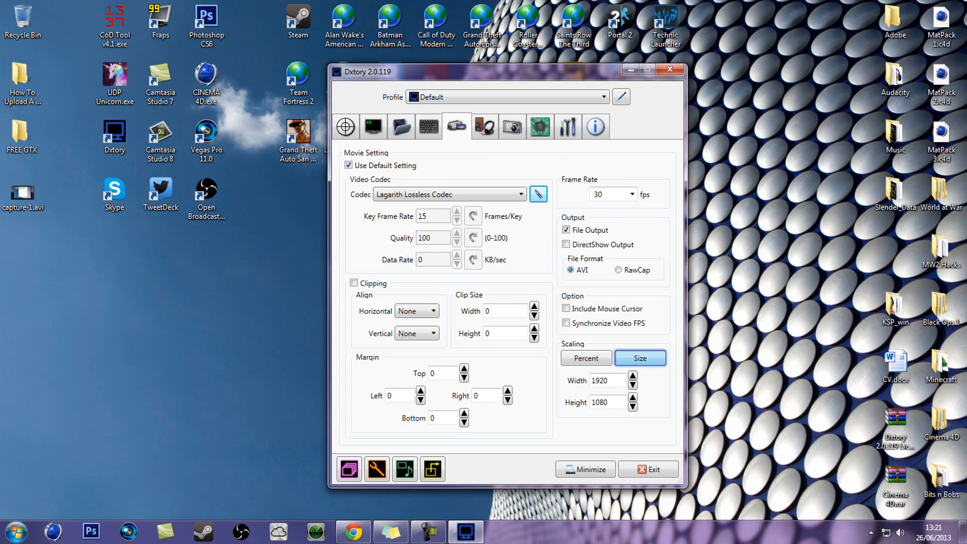
- Review the audio, advanced and global settings, and move the Dxtory window slightly aside
{"action": "left_click", "coordinate": [485, 127]}
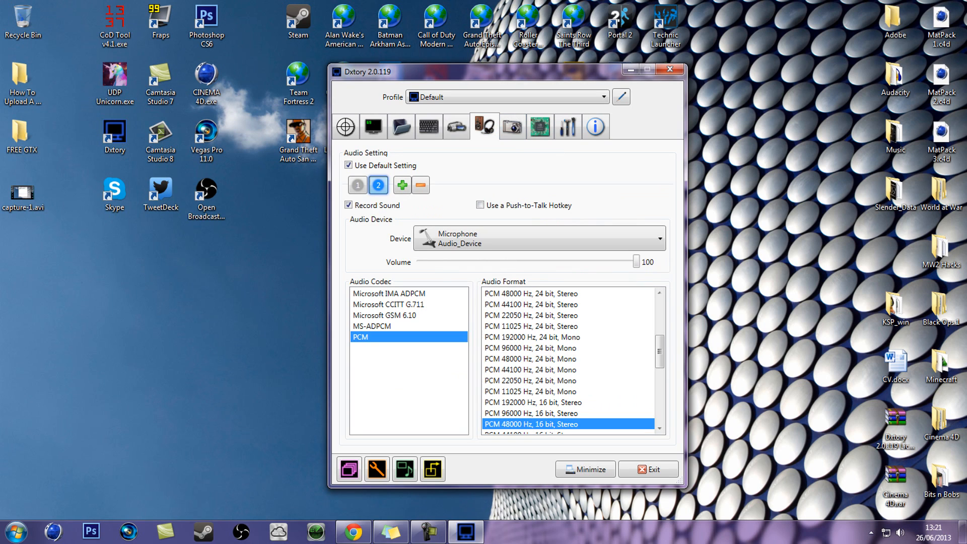
{"action": "left_click", "coordinate": [540, 127]}
{"action": "left_click", "coordinate": [568, 126]}
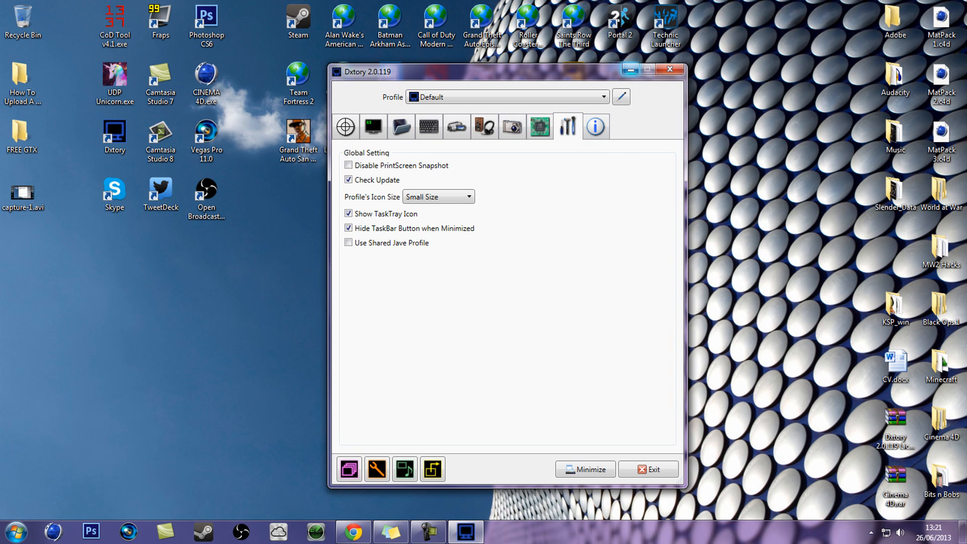
{"action": "left_click_drag", "start_coordinate": [604, 71], "coordinate": [557, 82]}
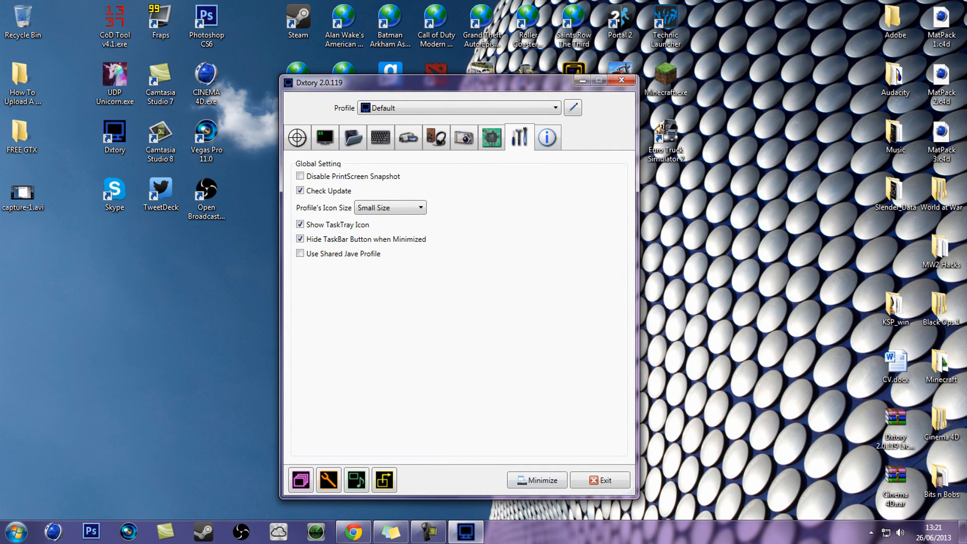
{"action": "left_click", "coordinate": [428, 532]}
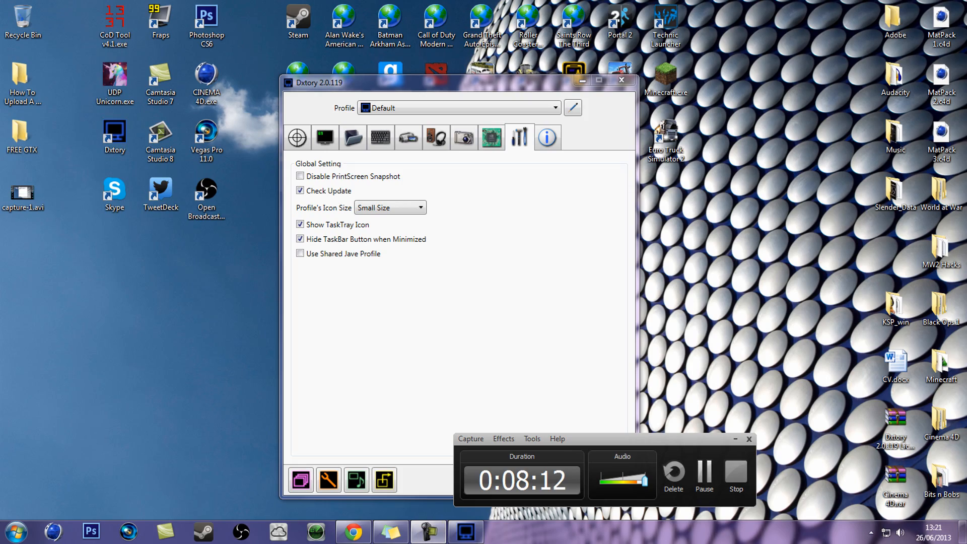